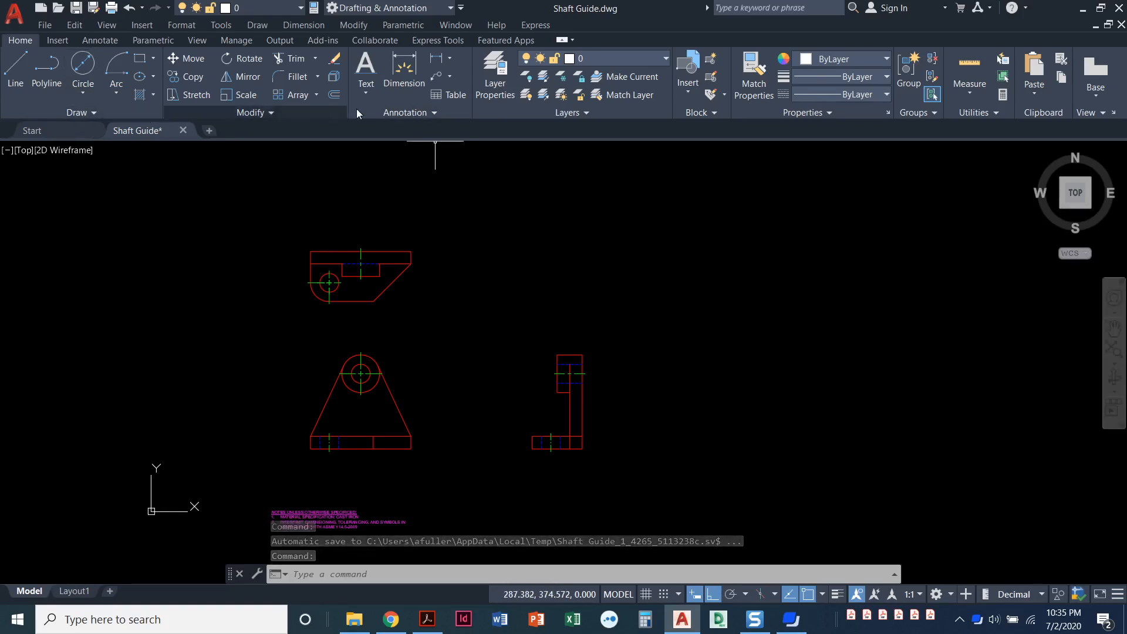
click(435, 113)
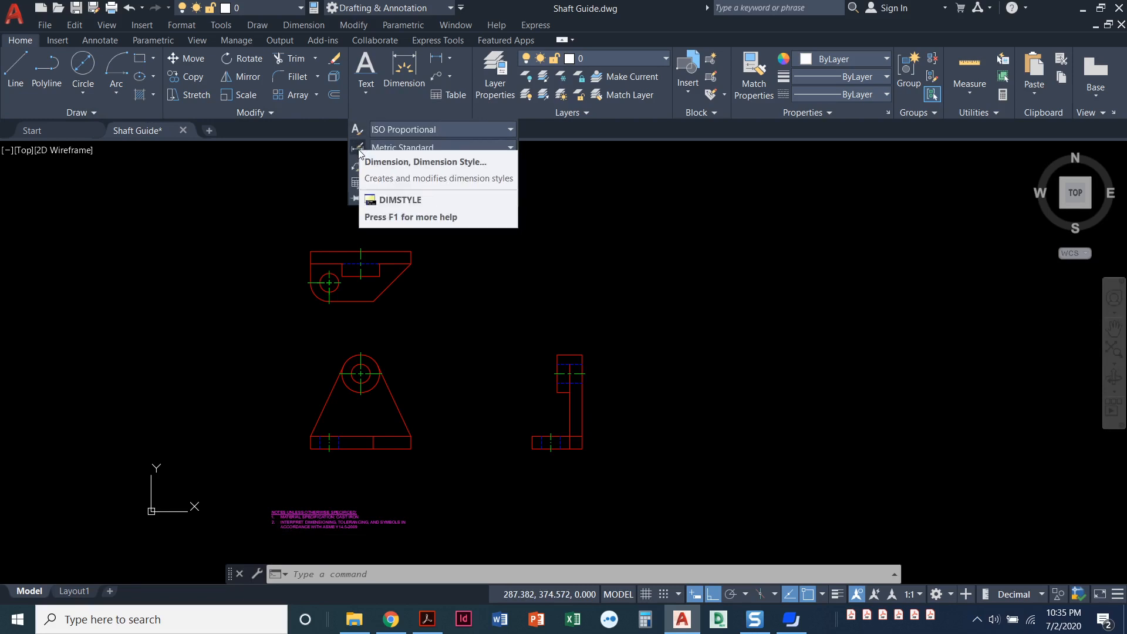
click(277, 176)
click(295, 178)
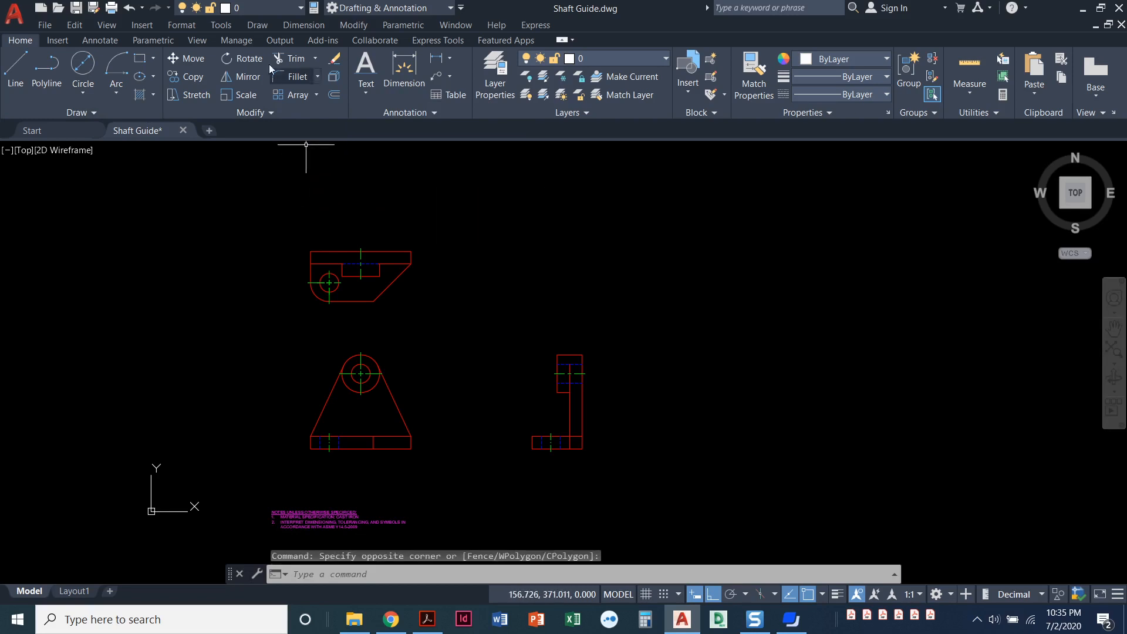
click(108, 42)
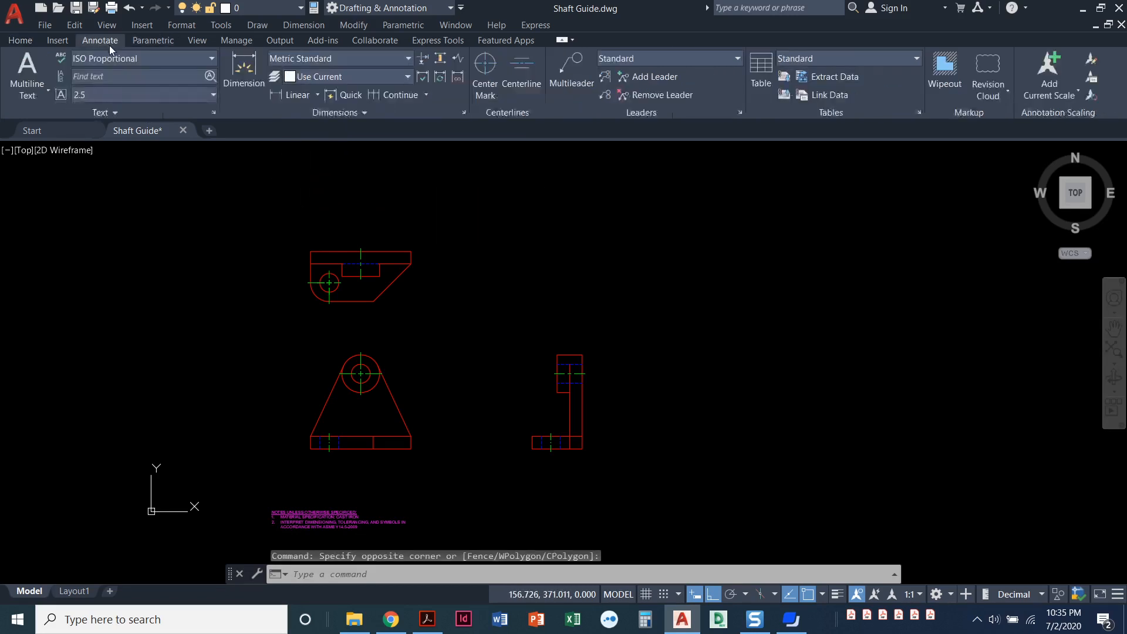
click(465, 115)
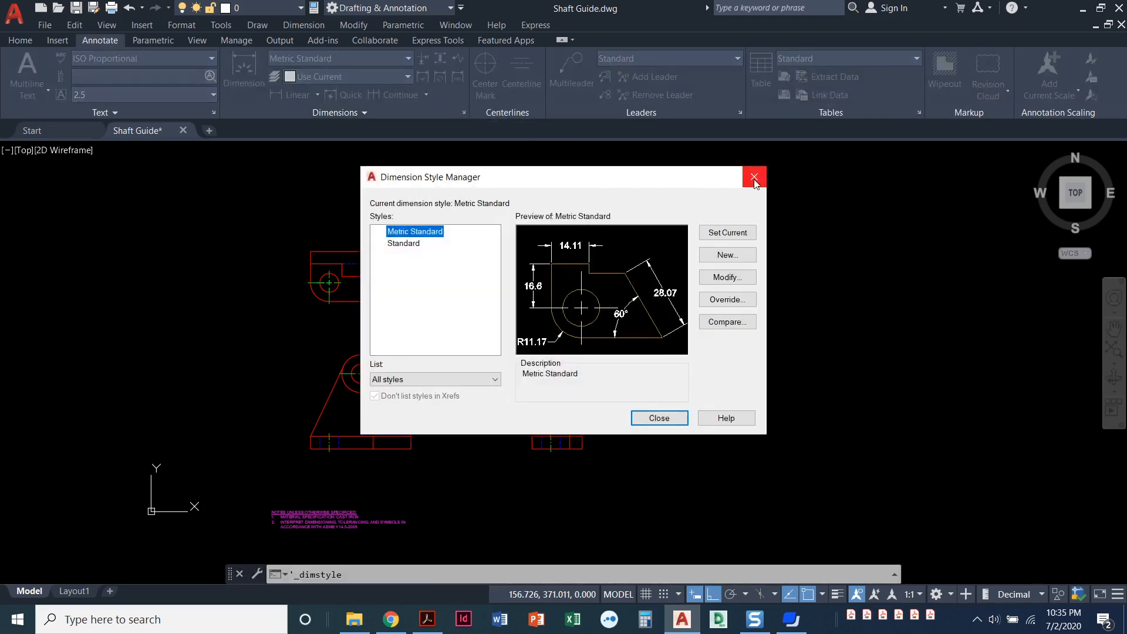
click(753, 179)
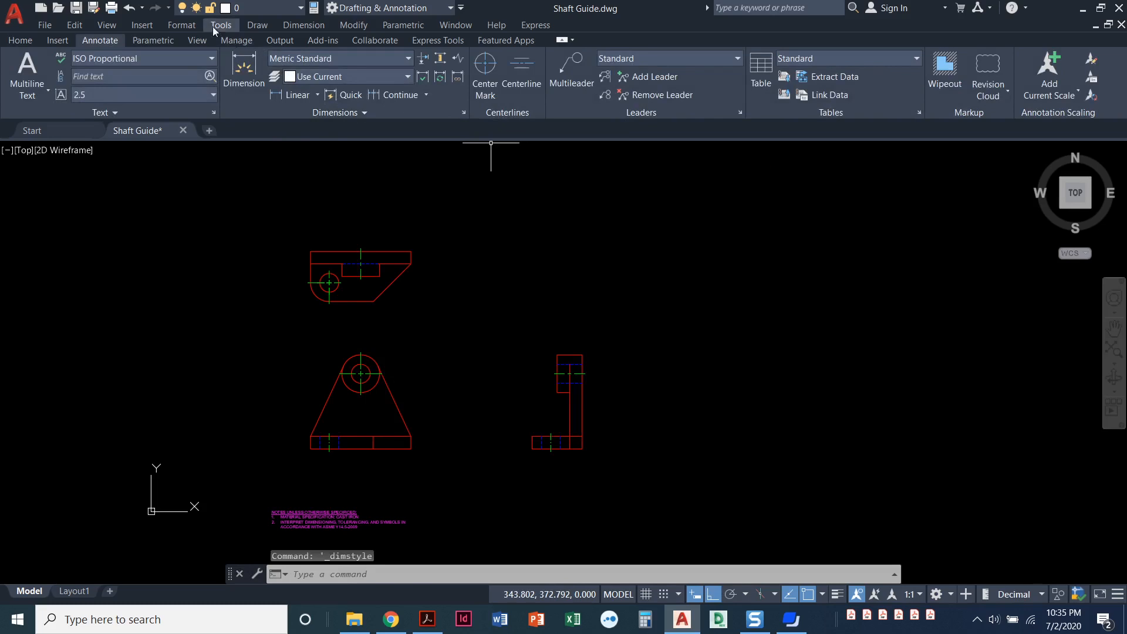
Create a new dimension style named ASME Y14.5, starting with the Standard style, for all dimensions
click(184, 25)
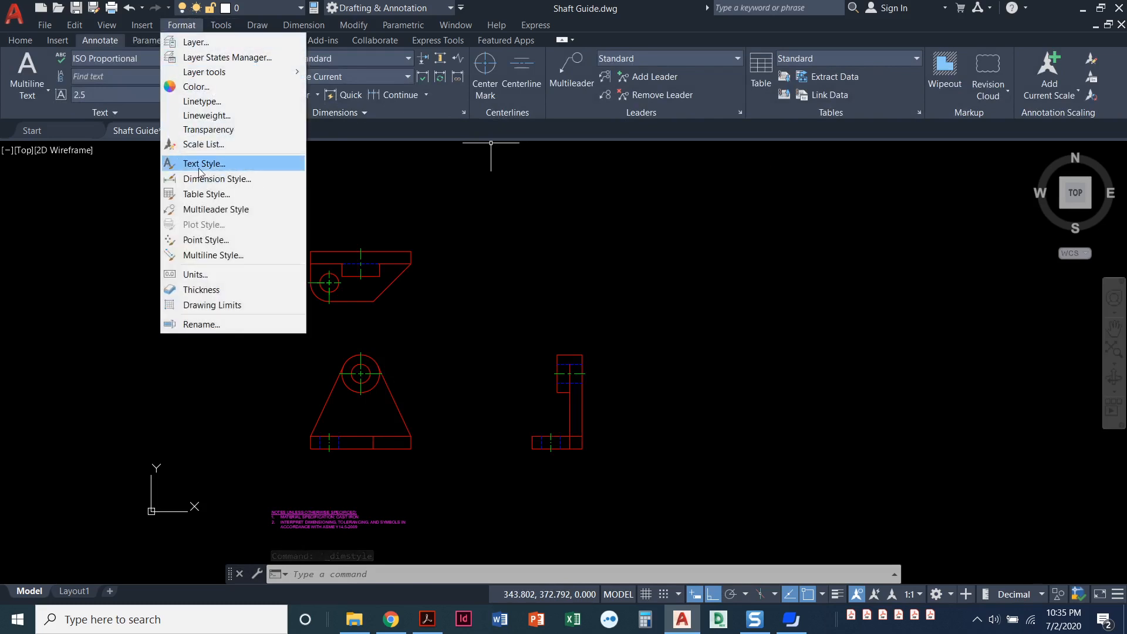
mouse_move(303, 26)
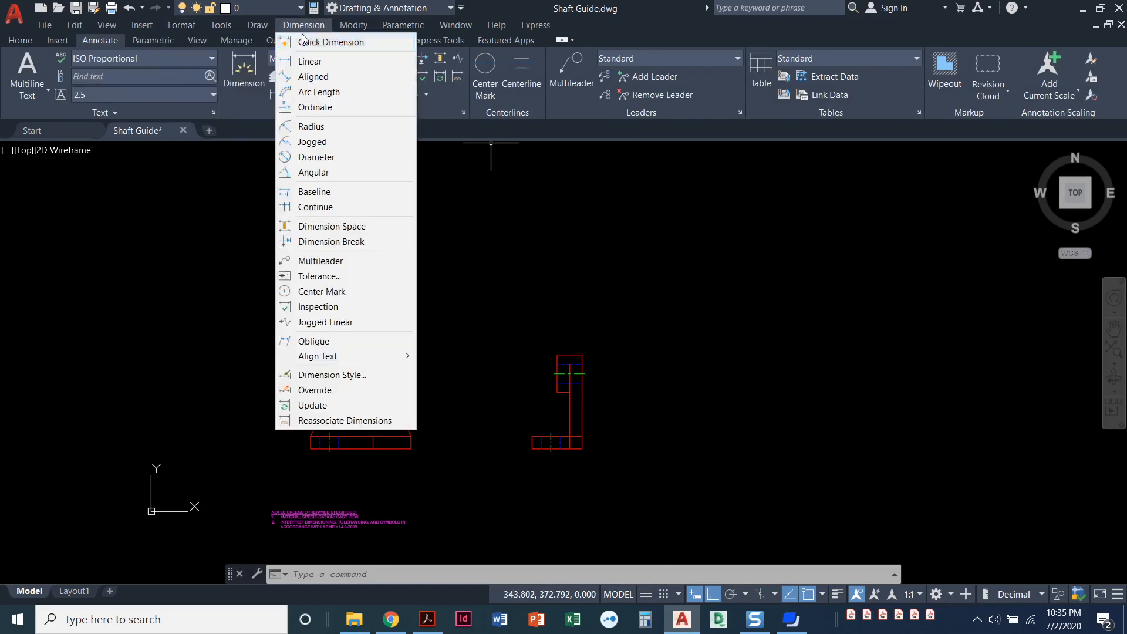
click(349, 376)
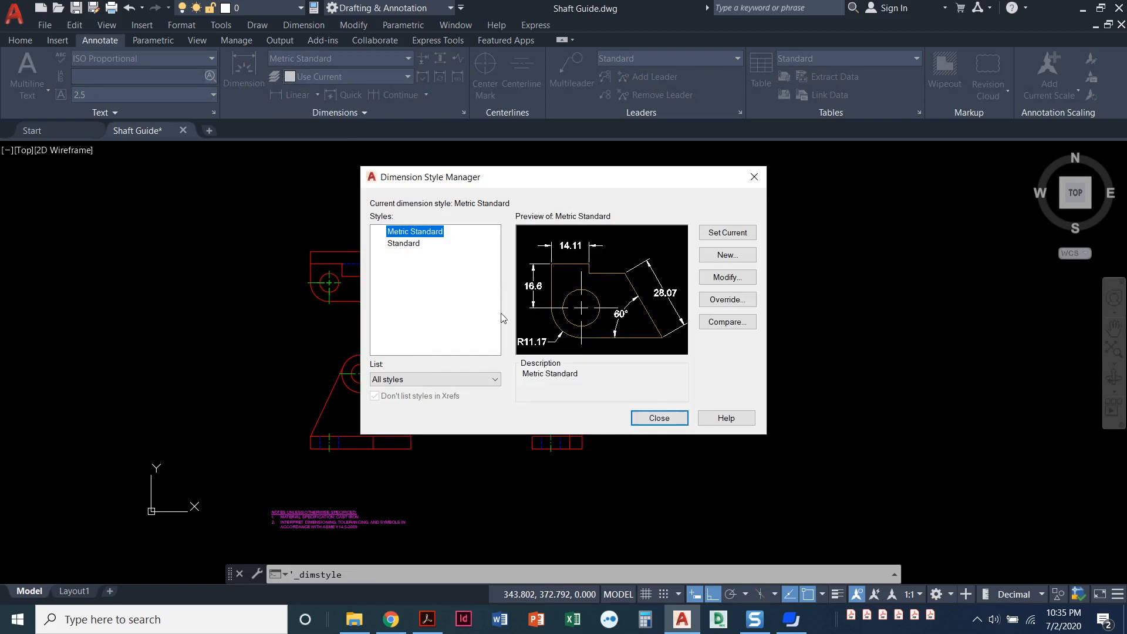
click(728, 258)
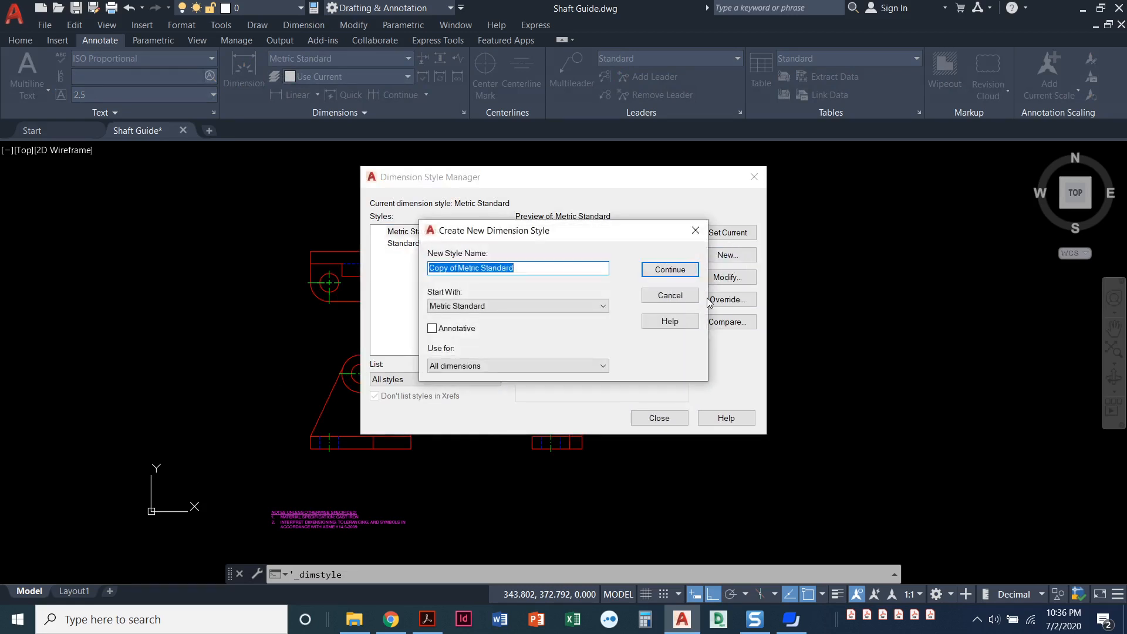
text(ASME)
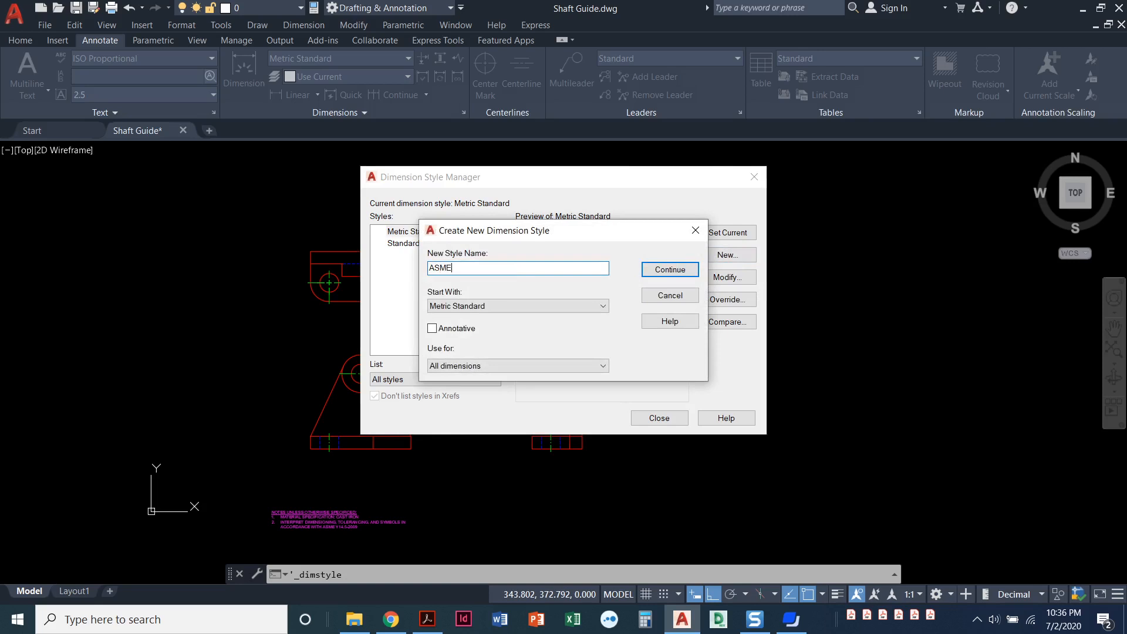
text( Y14.5)
click(562, 305)
click(515, 327)
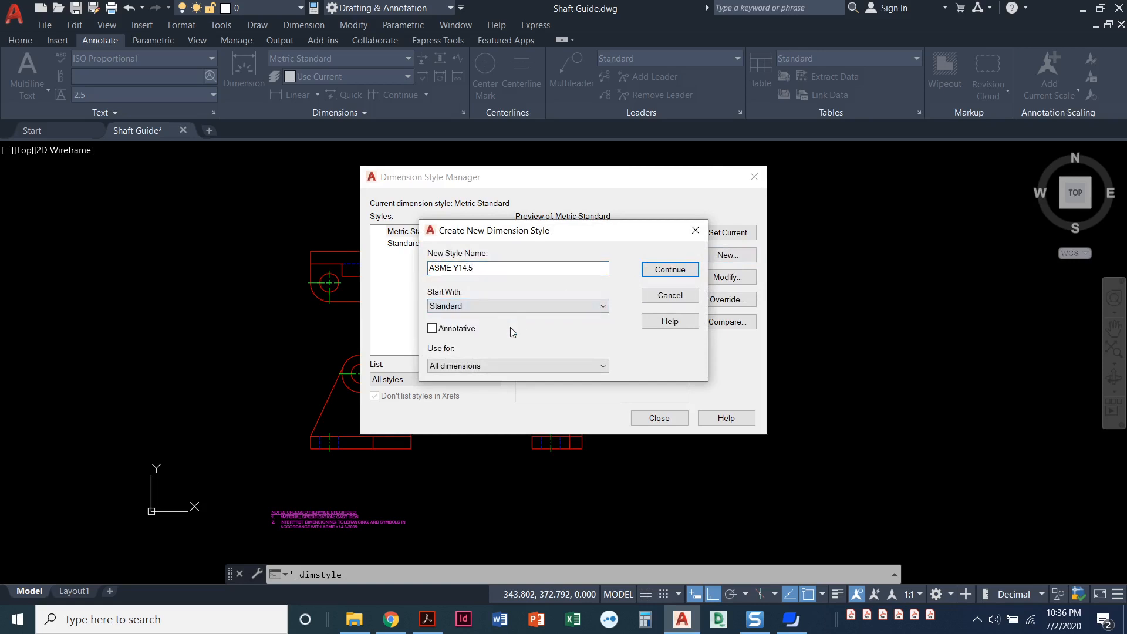
click(661, 272)
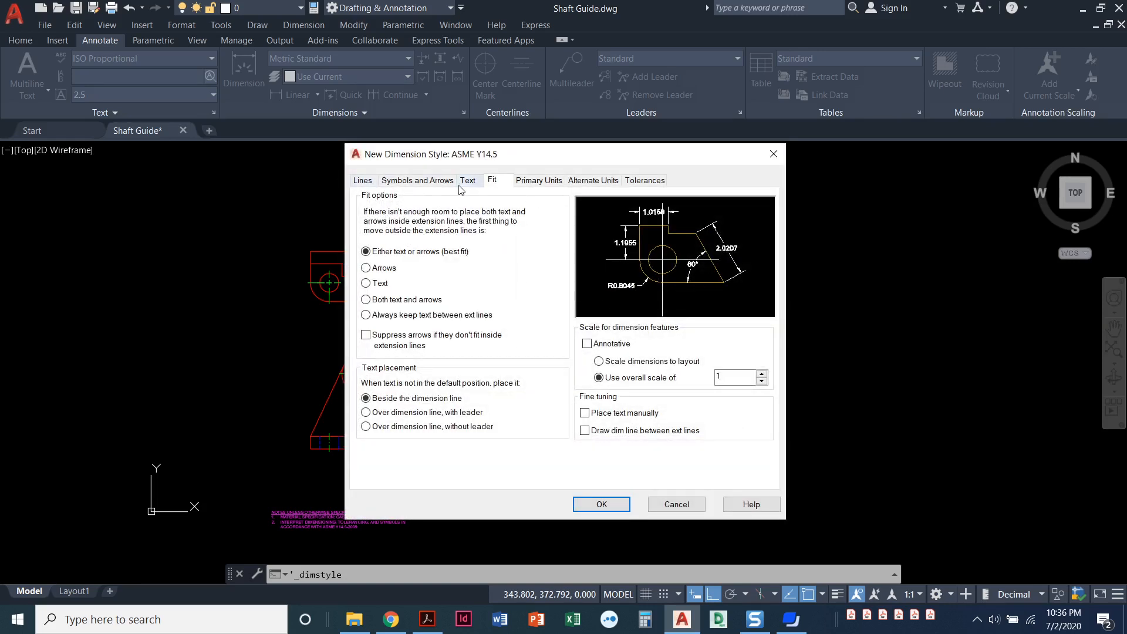
Set the extension lines to extend 3 beyond the dimension lines with an offset from origin of 1.5
click(364, 183)
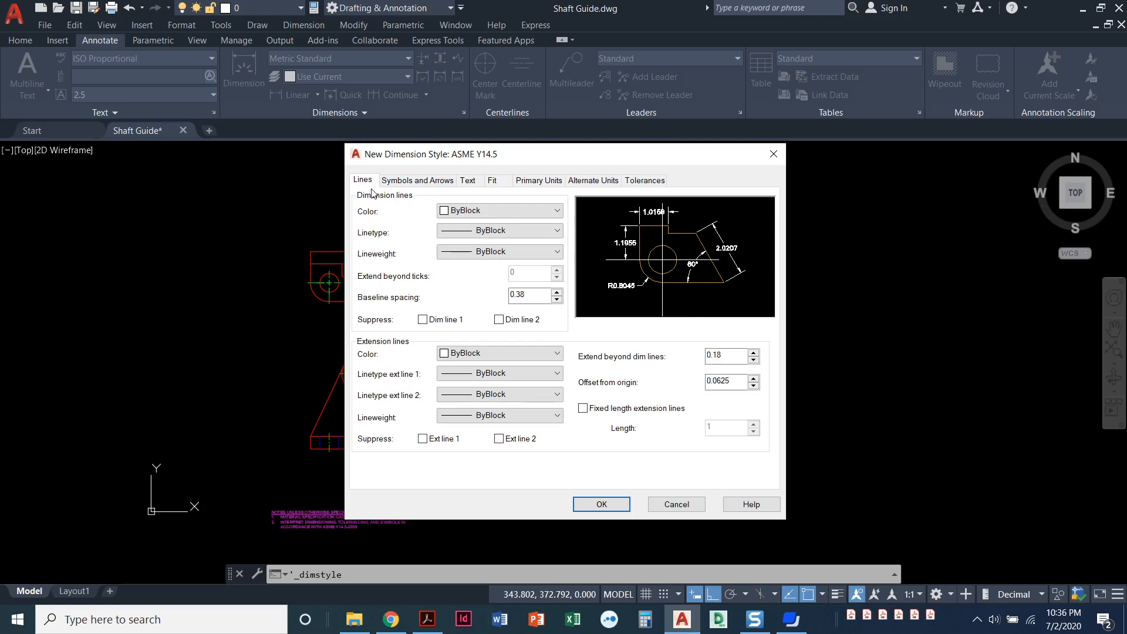
drag(723, 357, 696, 356)
text(3)
click(738, 380)
drag(738, 379, 684, 386)
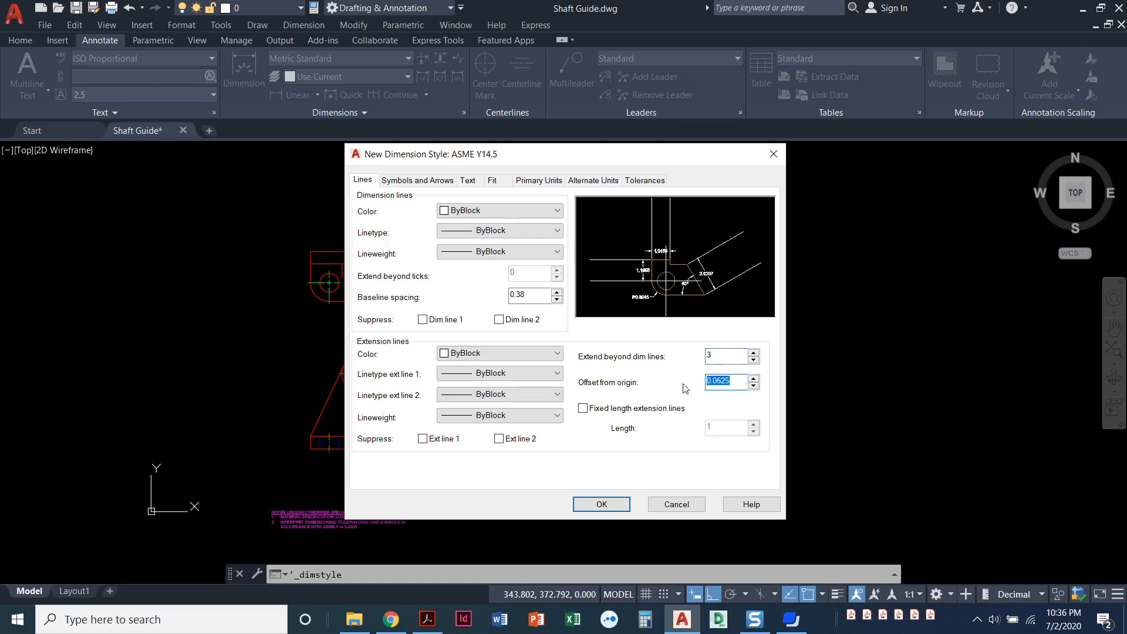
text(1.5)
Set the style's arrow size to 3
click(418, 180)
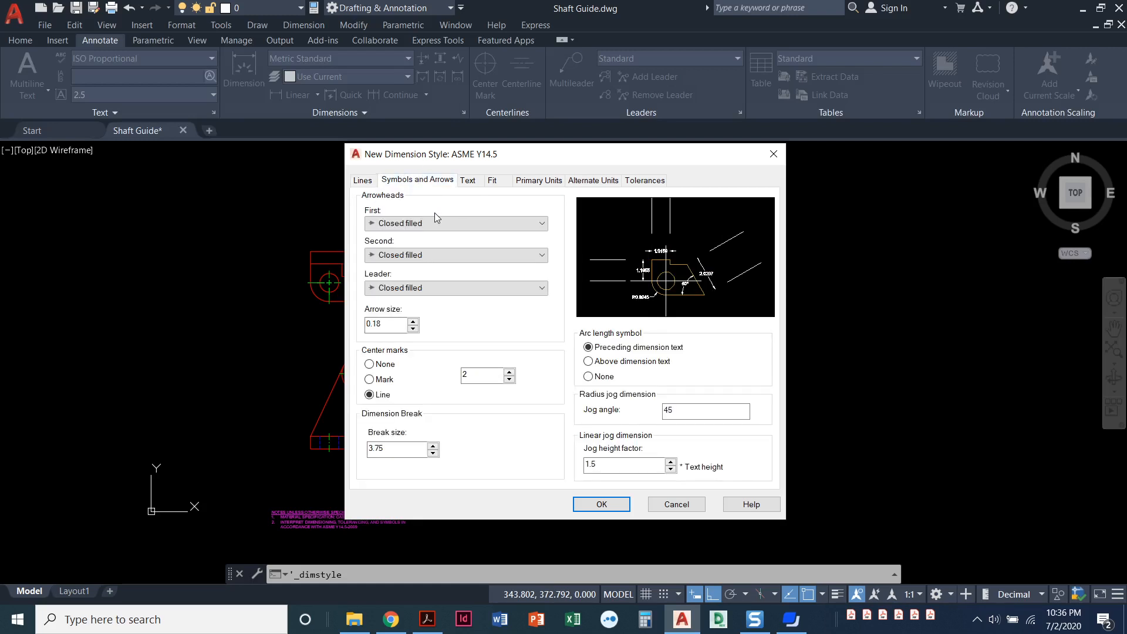
double_click(385, 324)
text(3)
click(489, 374)
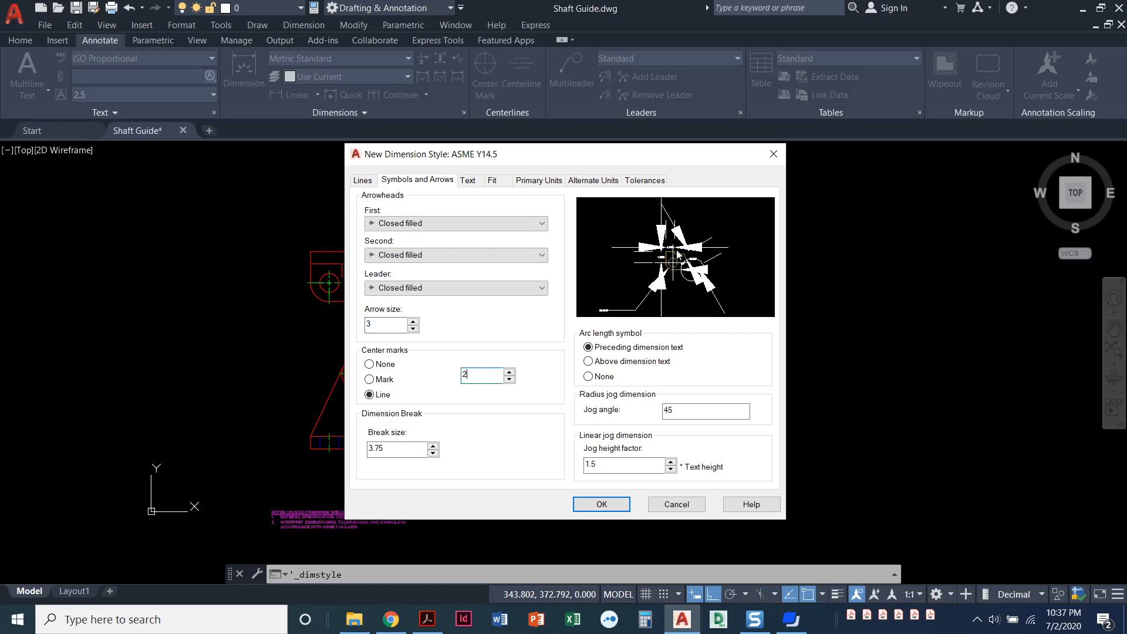
Set the dimension text height to 3 and its offset from the dimension line to 3
click(474, 184)
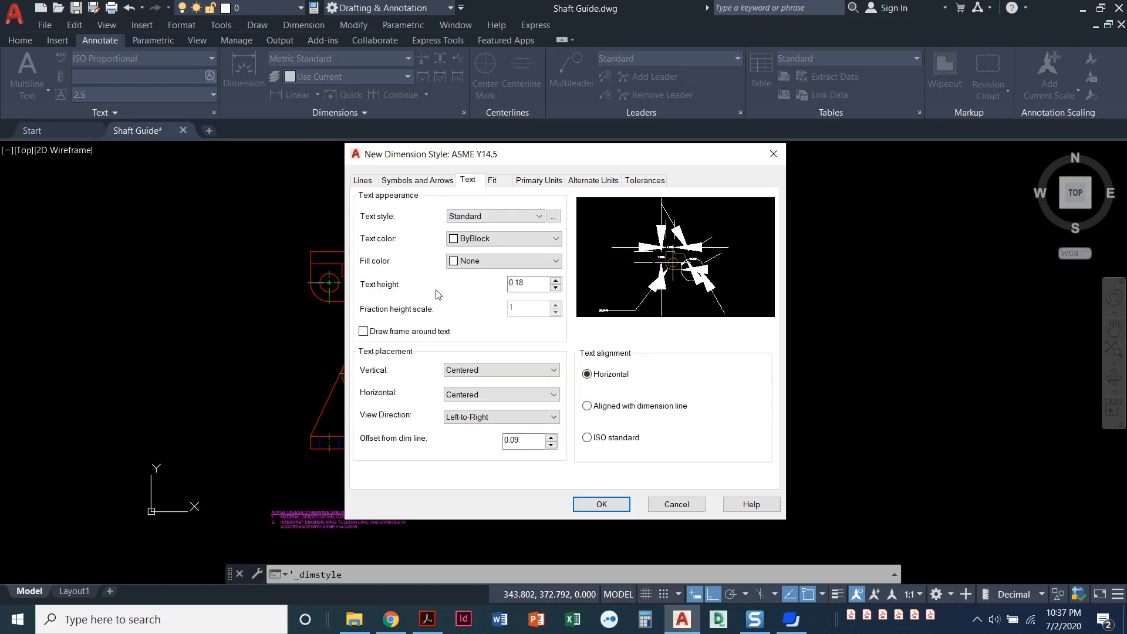
click(553, 218)
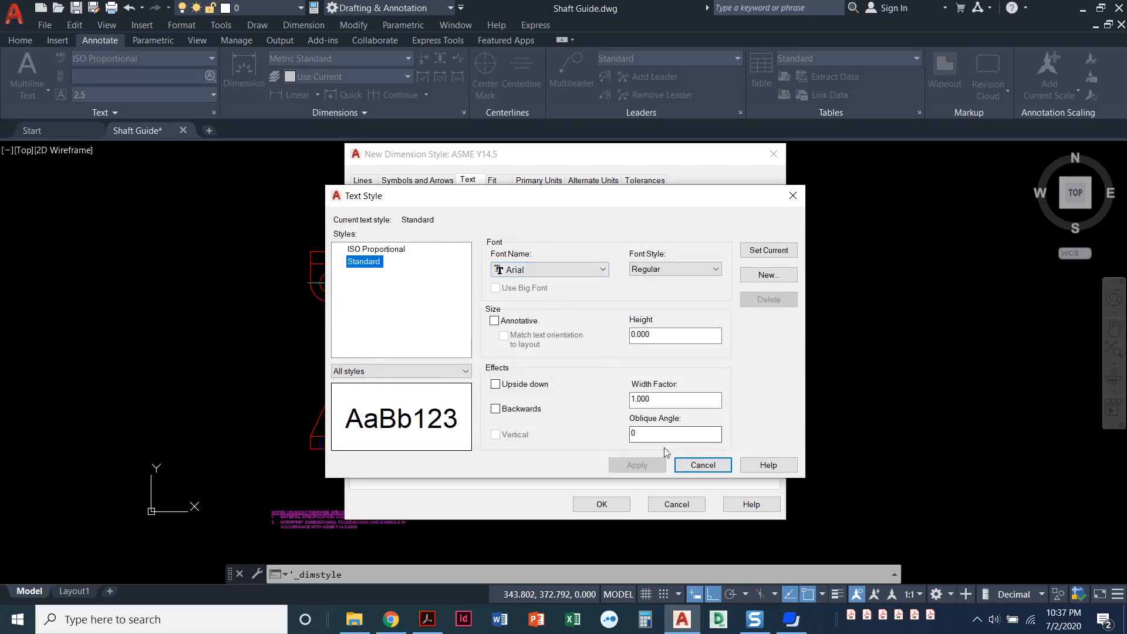
click(699, 467)
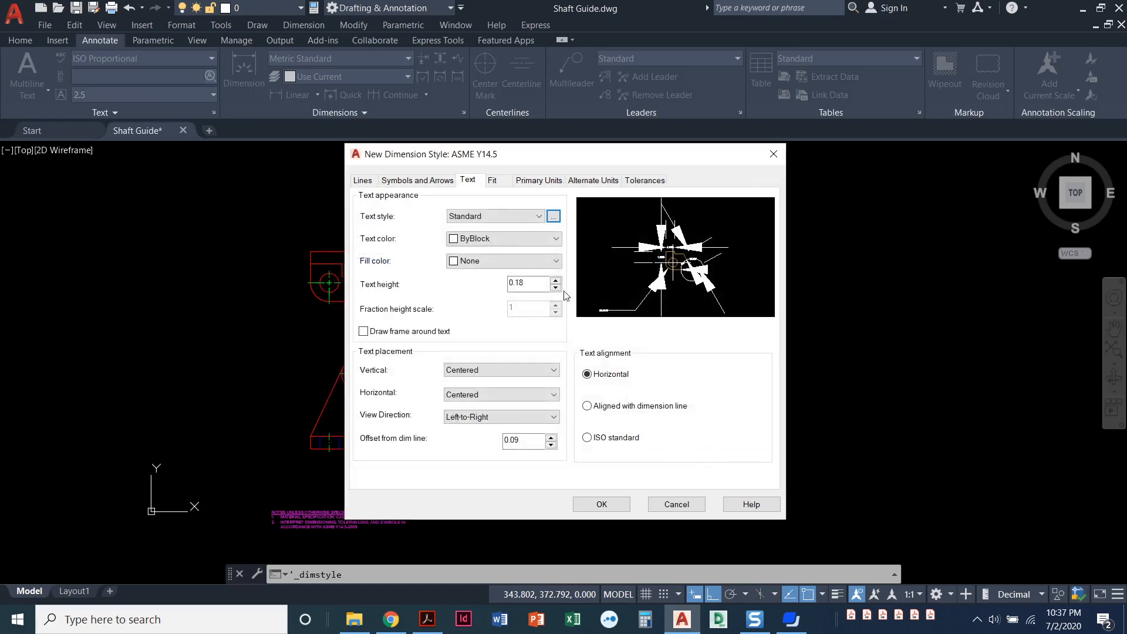
drag(530, 284, 468, 278)
text(3)
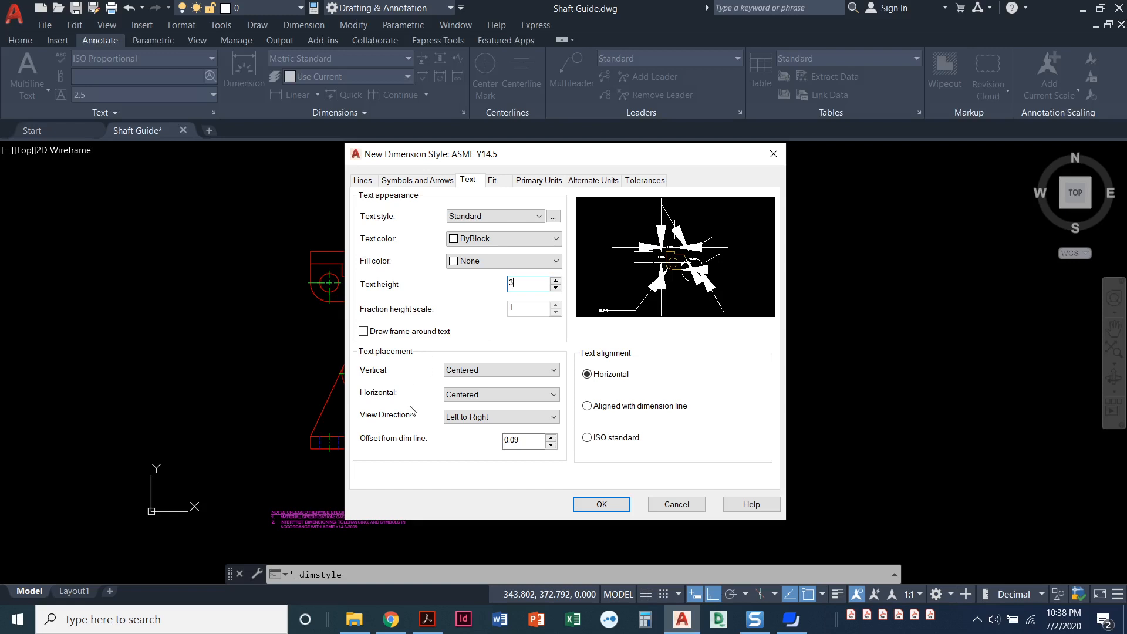
click(529, 441)
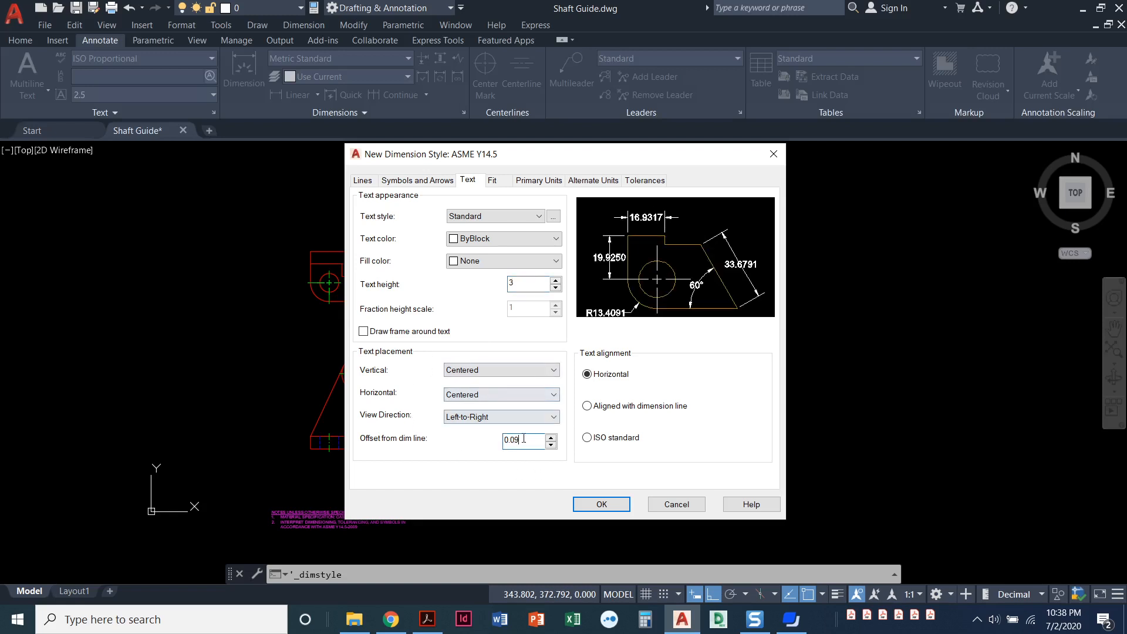
drag(527, 439, 487, 449)
text(3)
Set the primary units' linear precision to 0.0, suppress trailing zeros, and save the ASME Y14.5 style
click(499, 185)
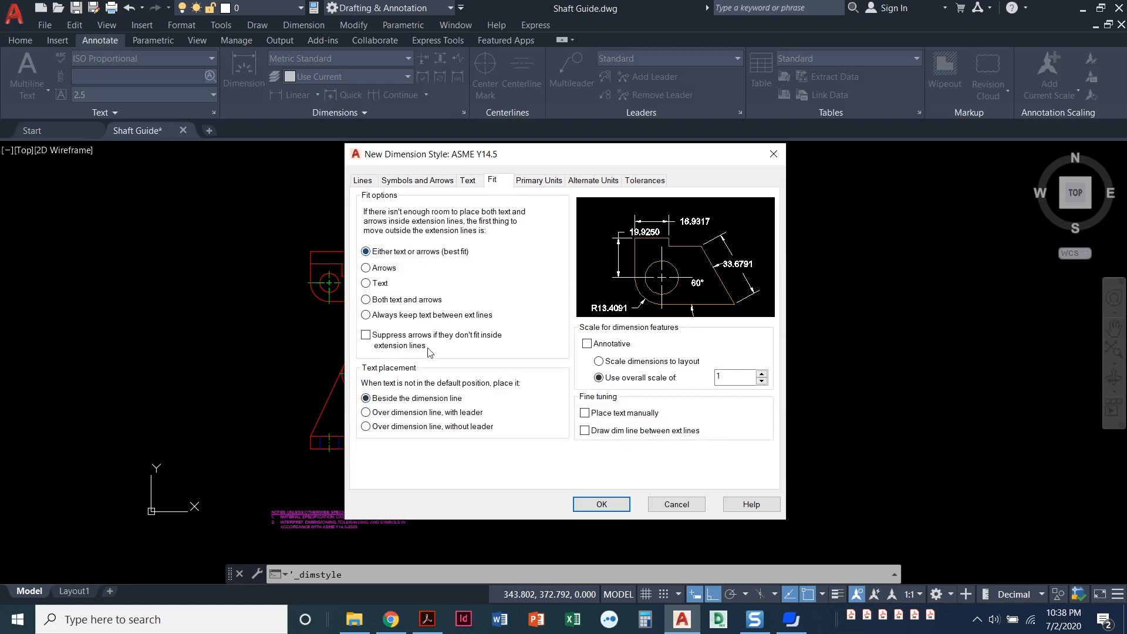
click(539, 182)
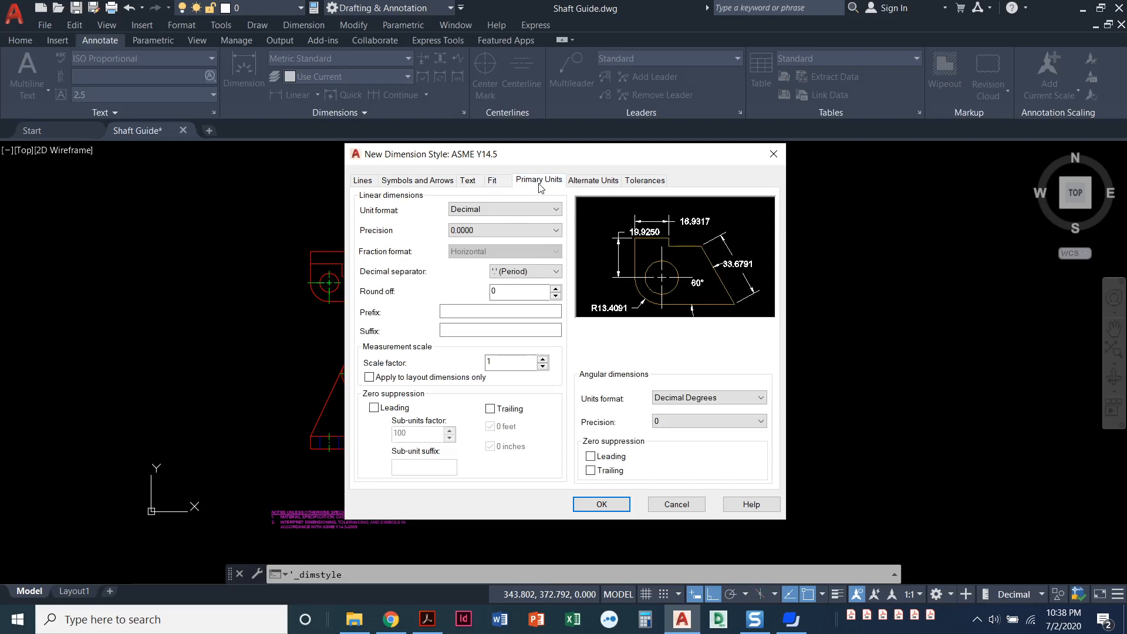
click(522, 230)
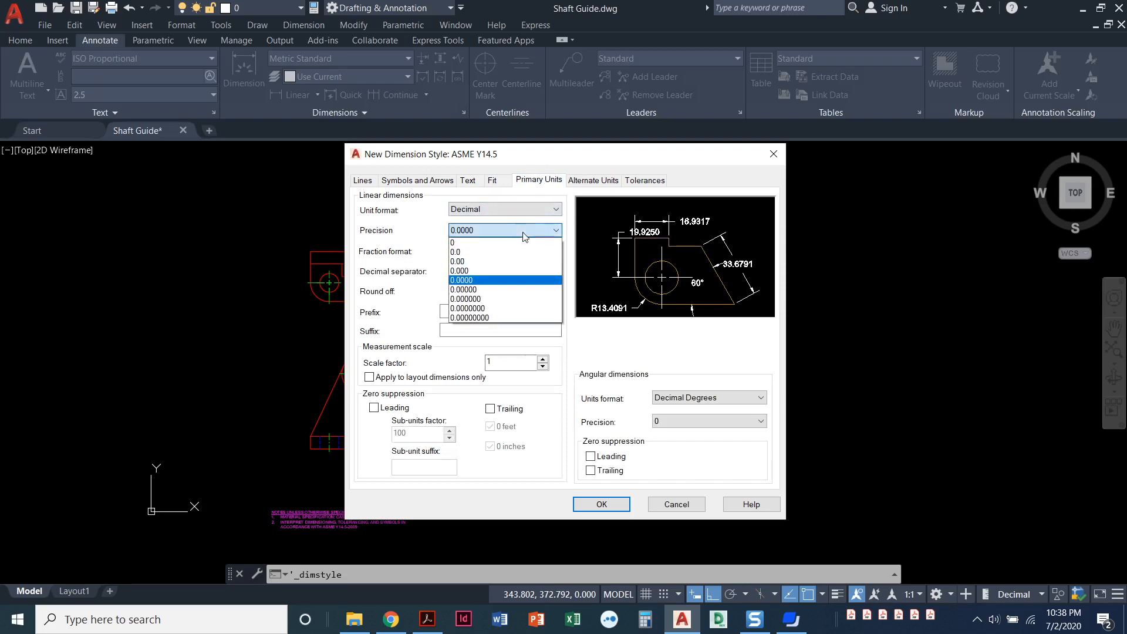
click(499, 253)
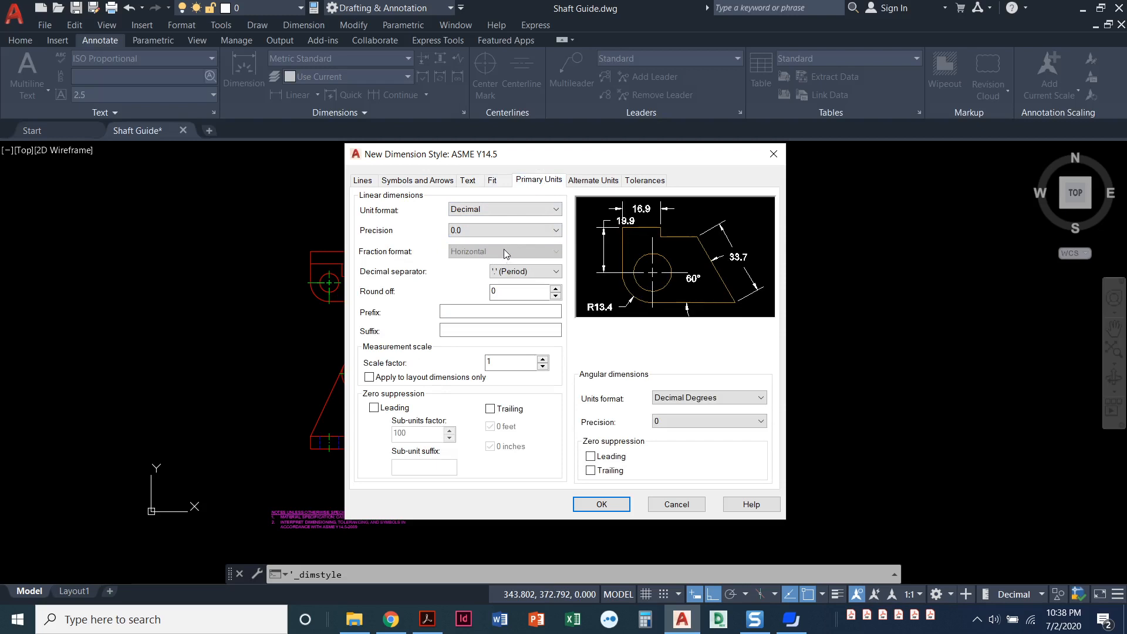
click(491, 410)
click(595, 507)
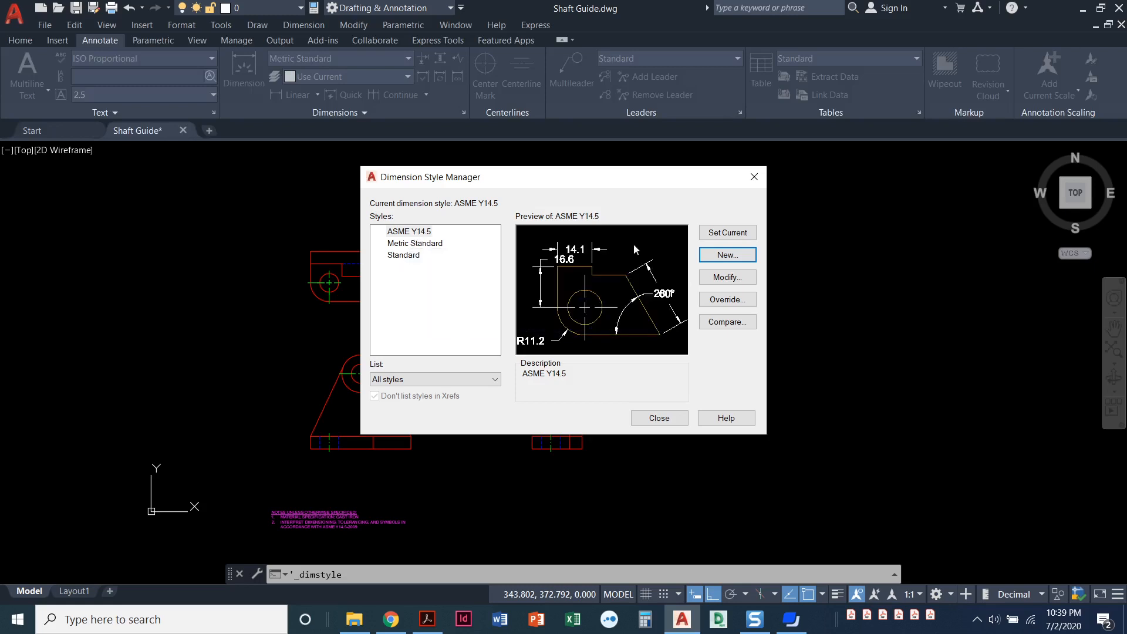
Create another dimension style named ASME Y14.5 Large Radii, starting with ASME Y14.5
click(726, 256)
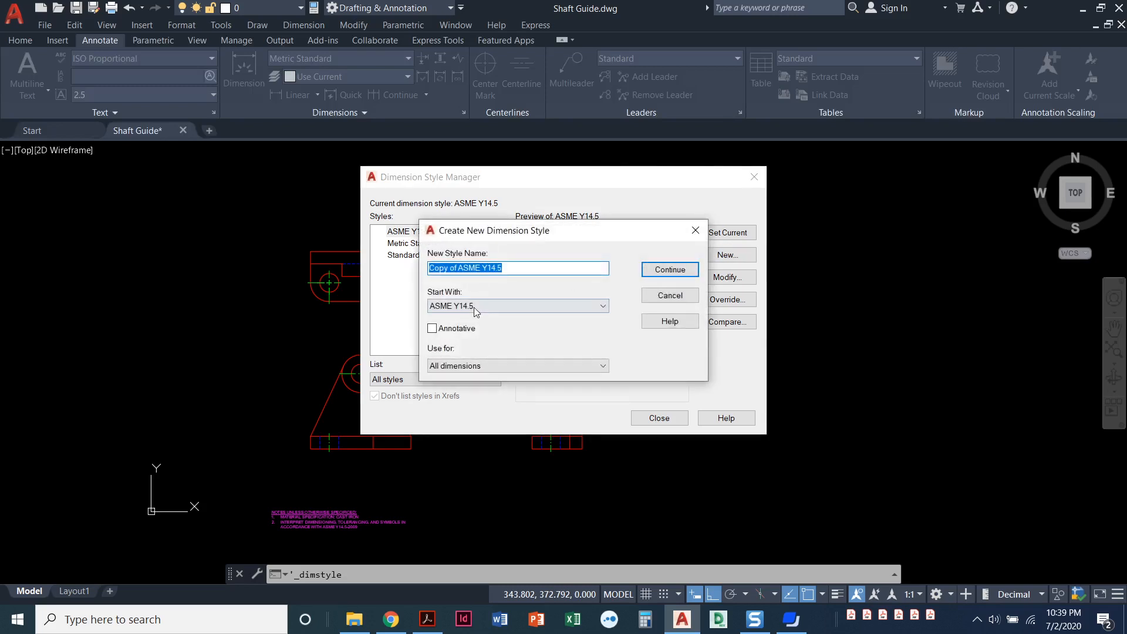
click(516, 267)
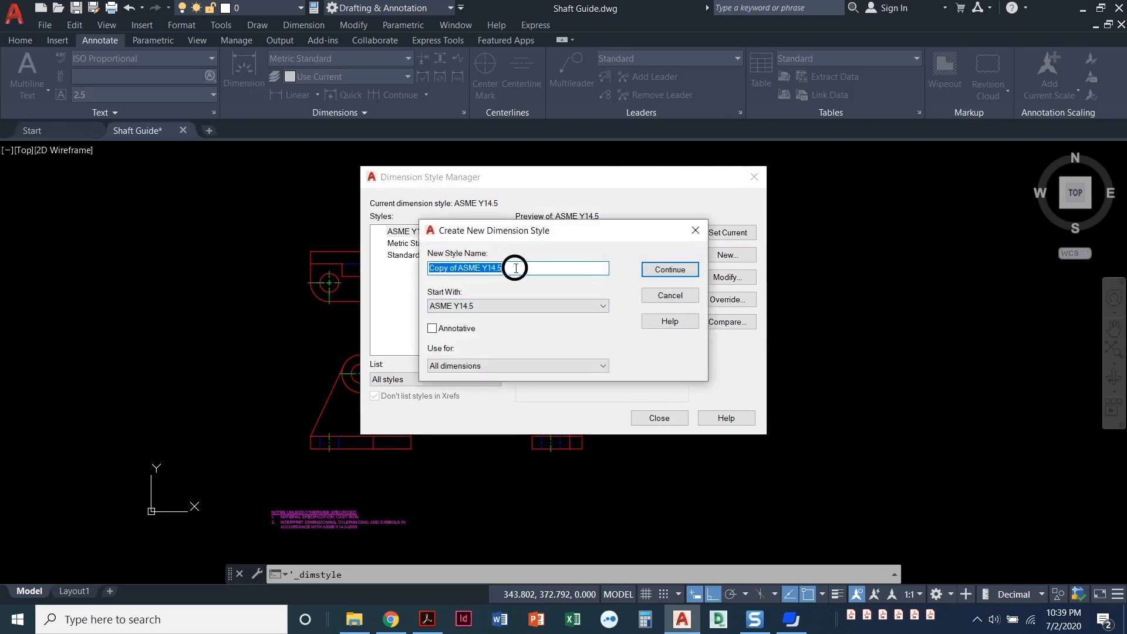
drag(460, 268, 410, 274)
key(Delete)
click(475, 267)
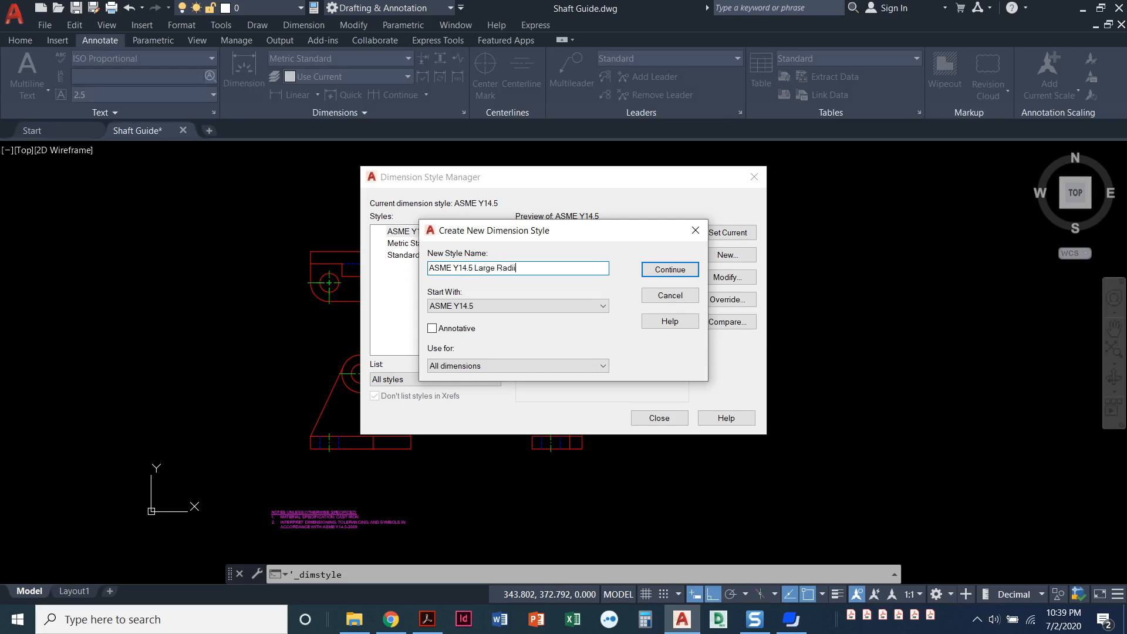
click(664, 273)
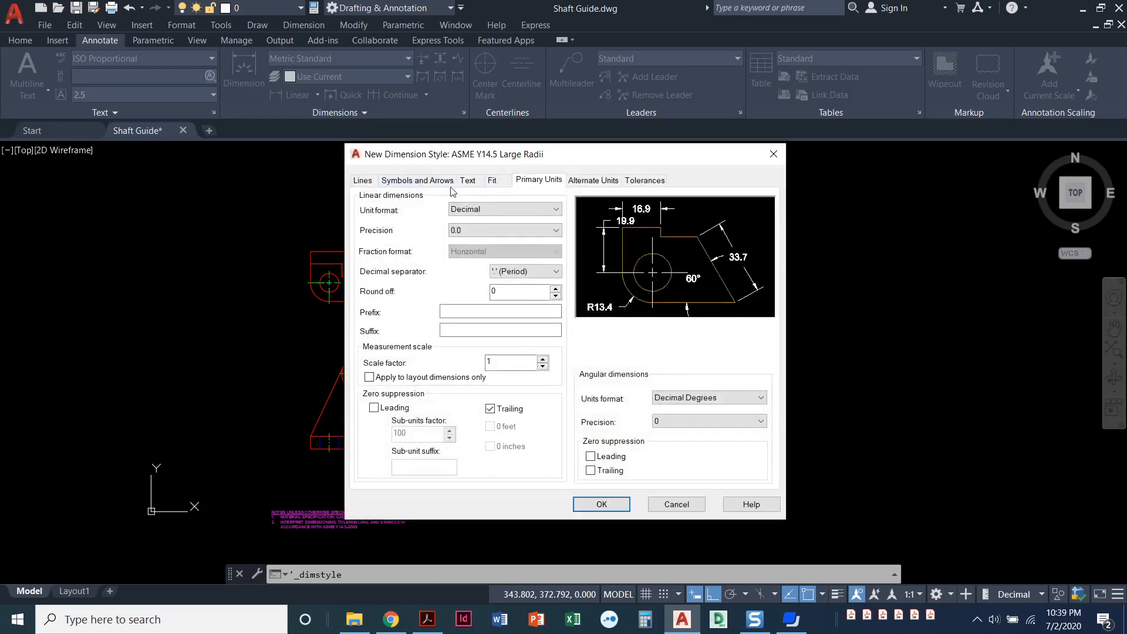
Set the fit option to Text, enable manual text placement and dimension lines between extension lines, then save the style and close the manager
click(493, 181)
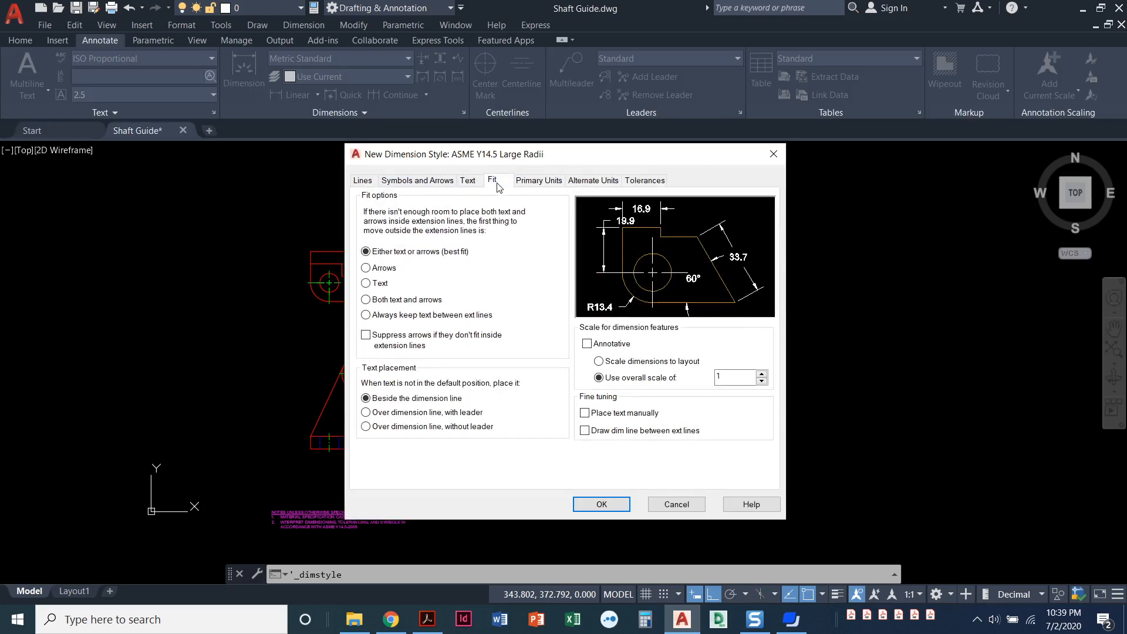
click(374, 284)
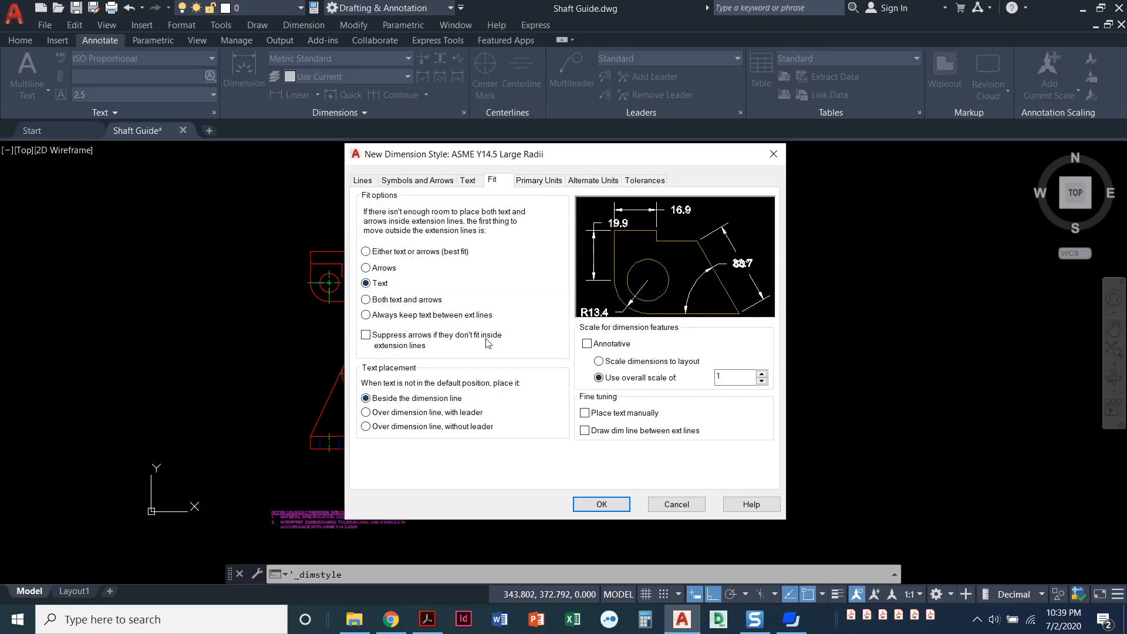
click(585, 413)
click(585, 431)
click(594, 506)
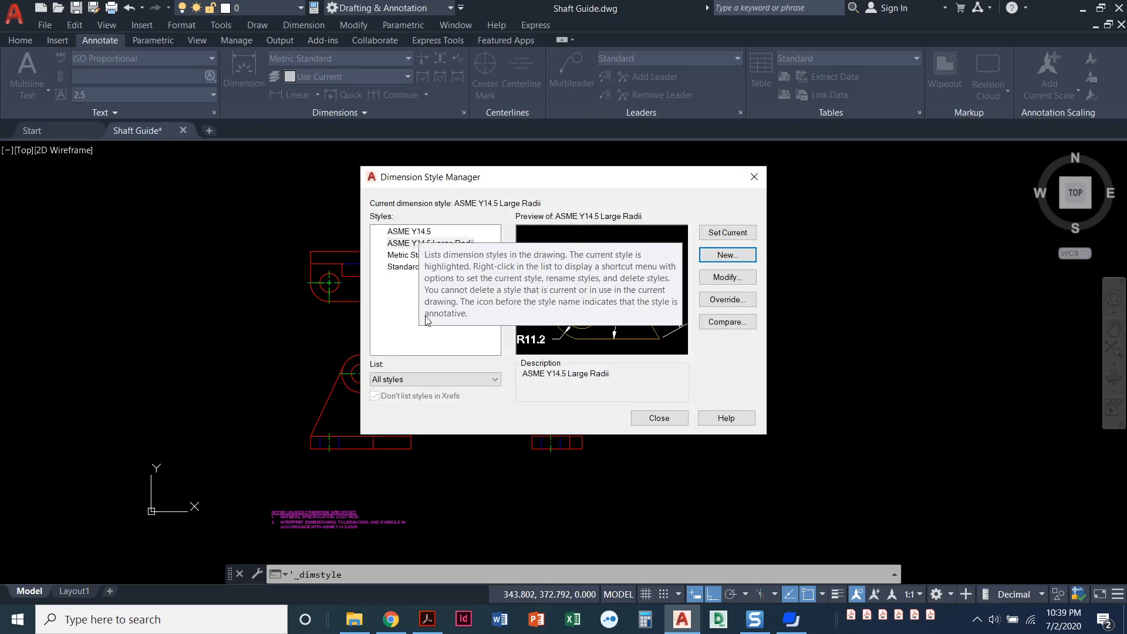
click(663, 420)
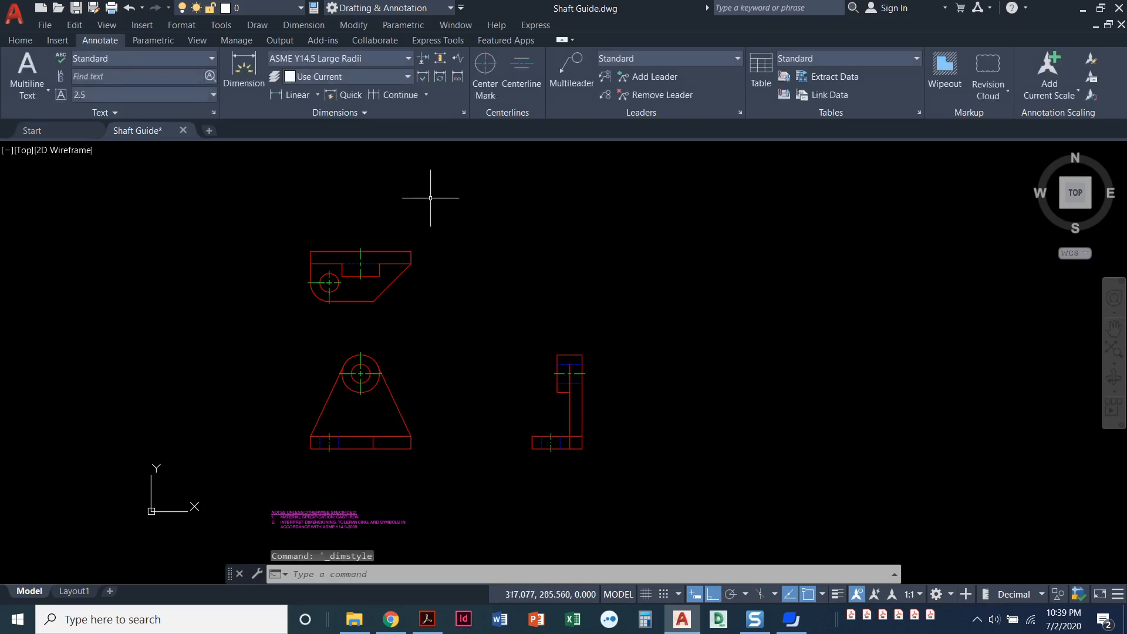
Add a radius dimension to the rounded corner of the top view, placing its text outside, below and left of the arc
click(317, 95)
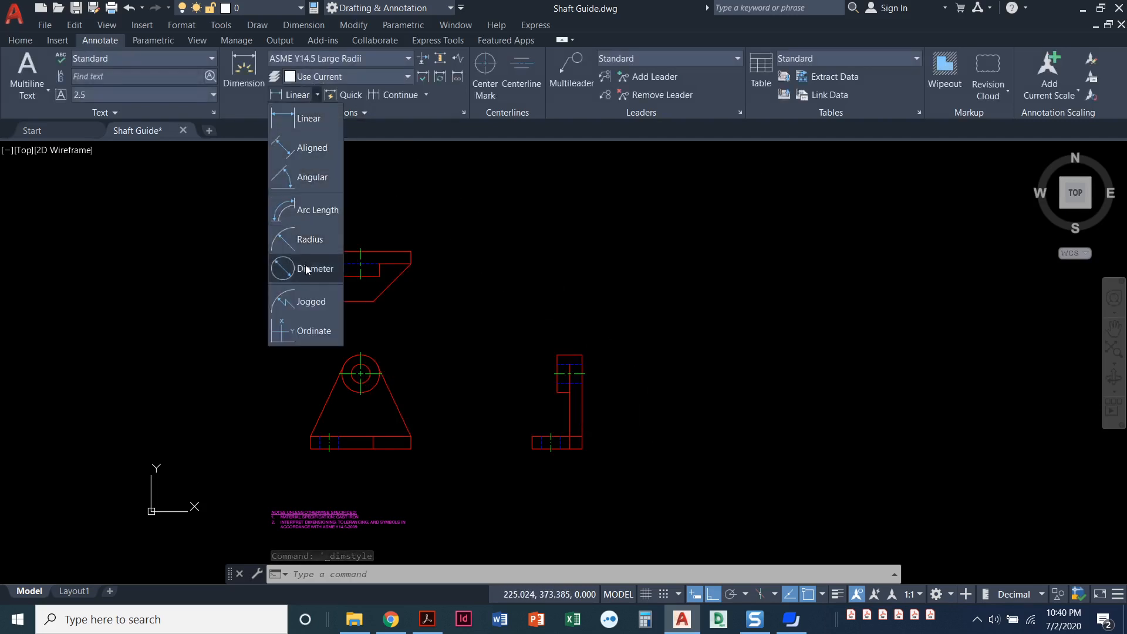
click(310, 247)
scroll(310, 247, up, 4)
scroll(320, 299, up, 2)
click(336, 286)
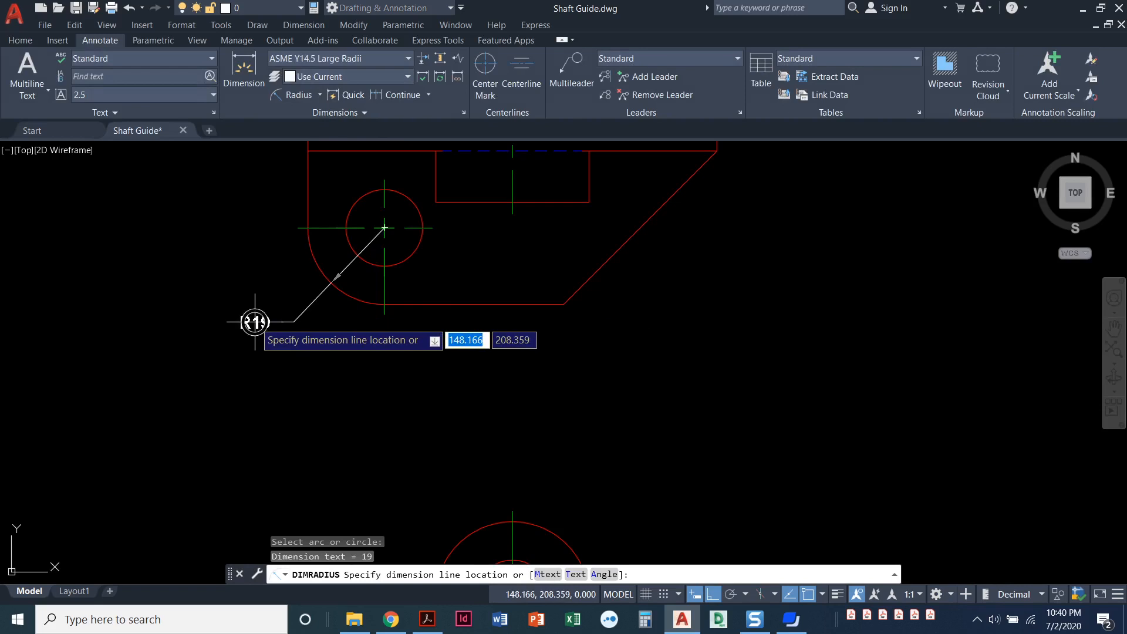
click(255, 321)
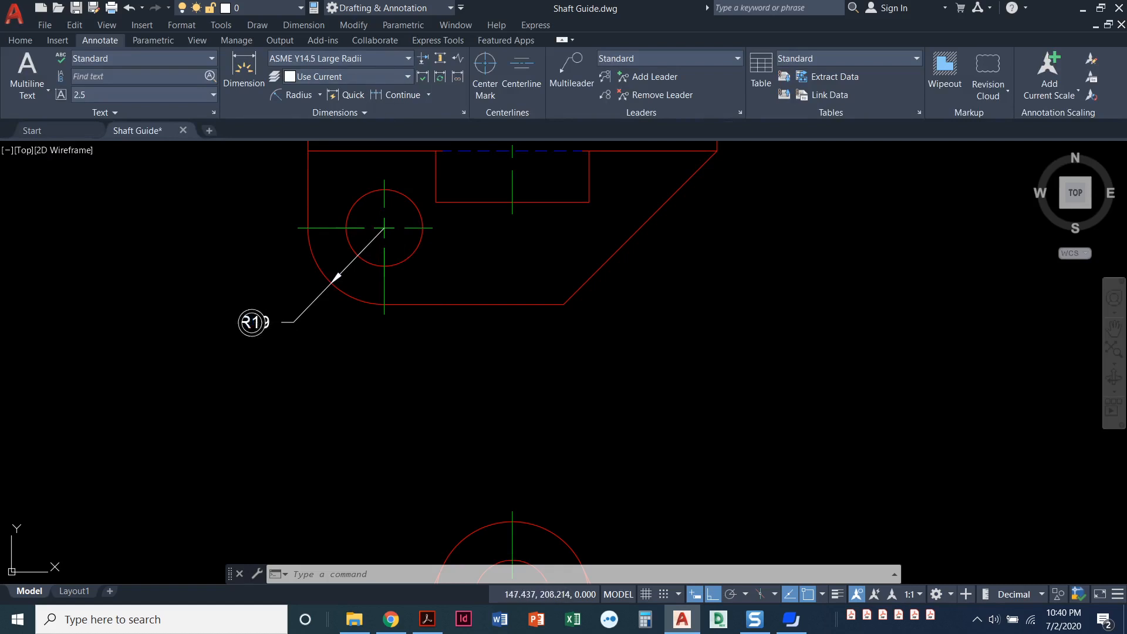
Change the rounded corner's radius dimension to the ASME Y14.5 dimension style
click(252, 322)
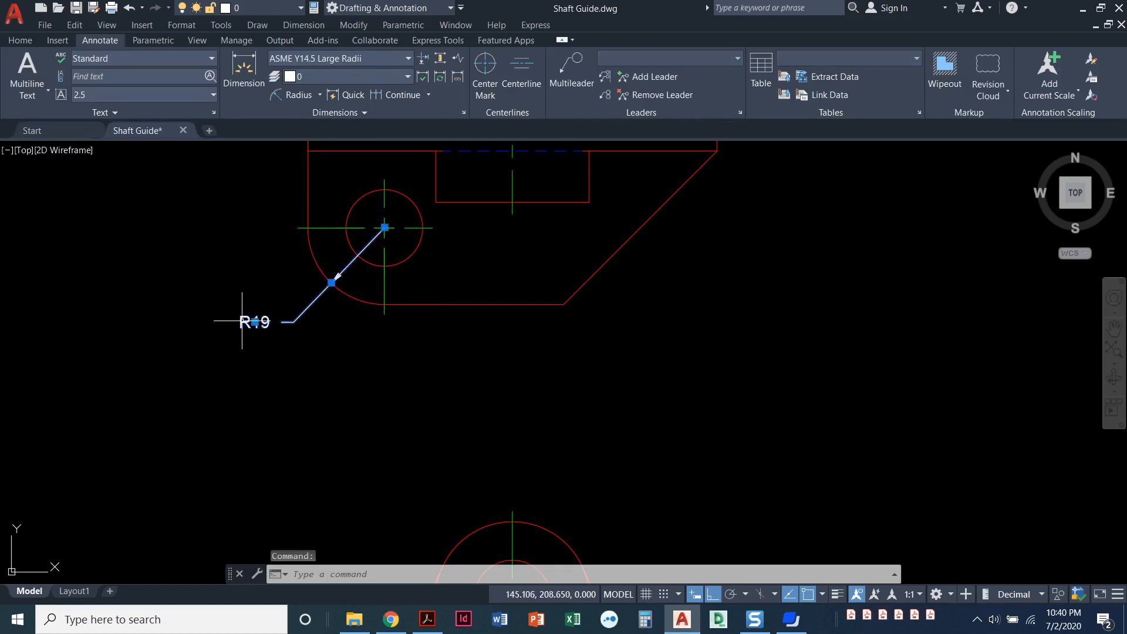
click(397, 59)
key(Escape)
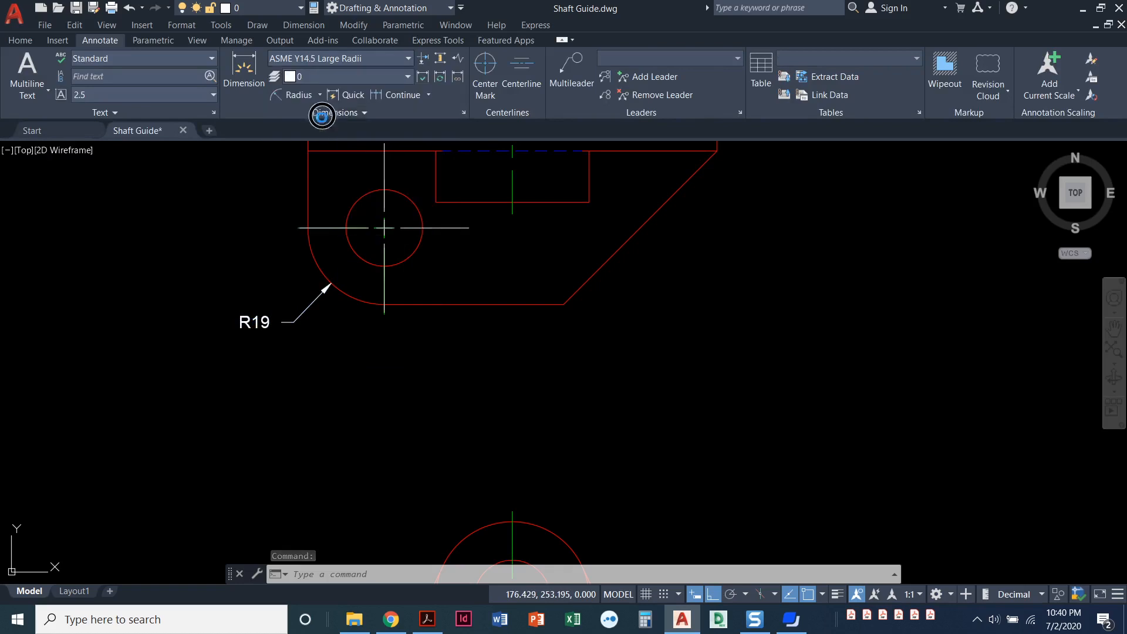
key(Escape)
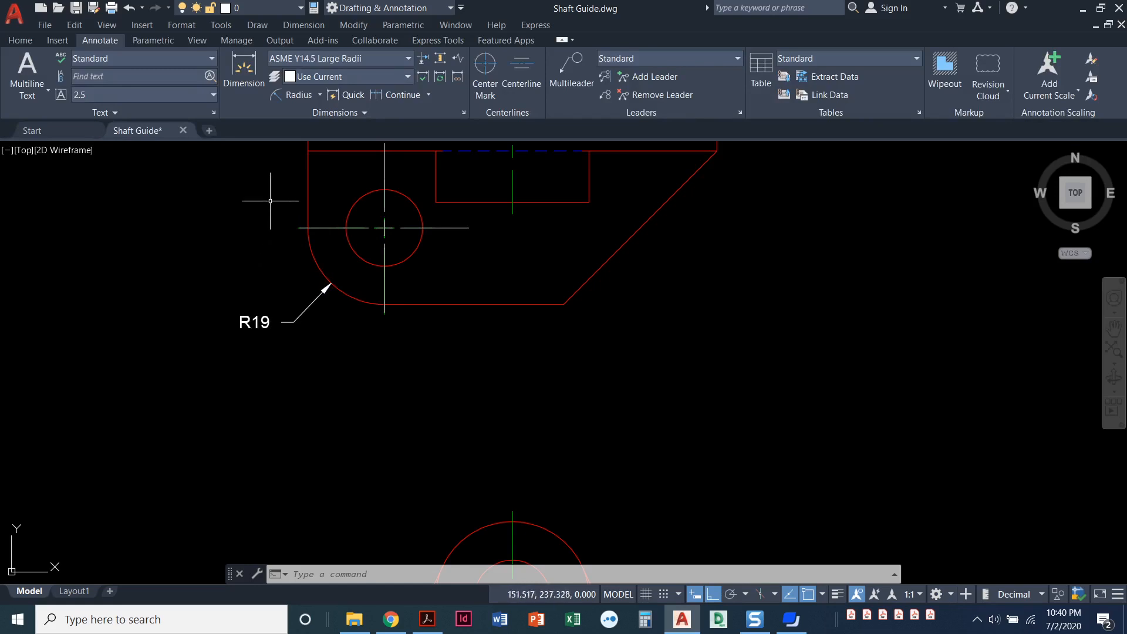
Add a radius dimension to the top view's hole, placing its text outside the part above the corner radius text
click(290, 94)
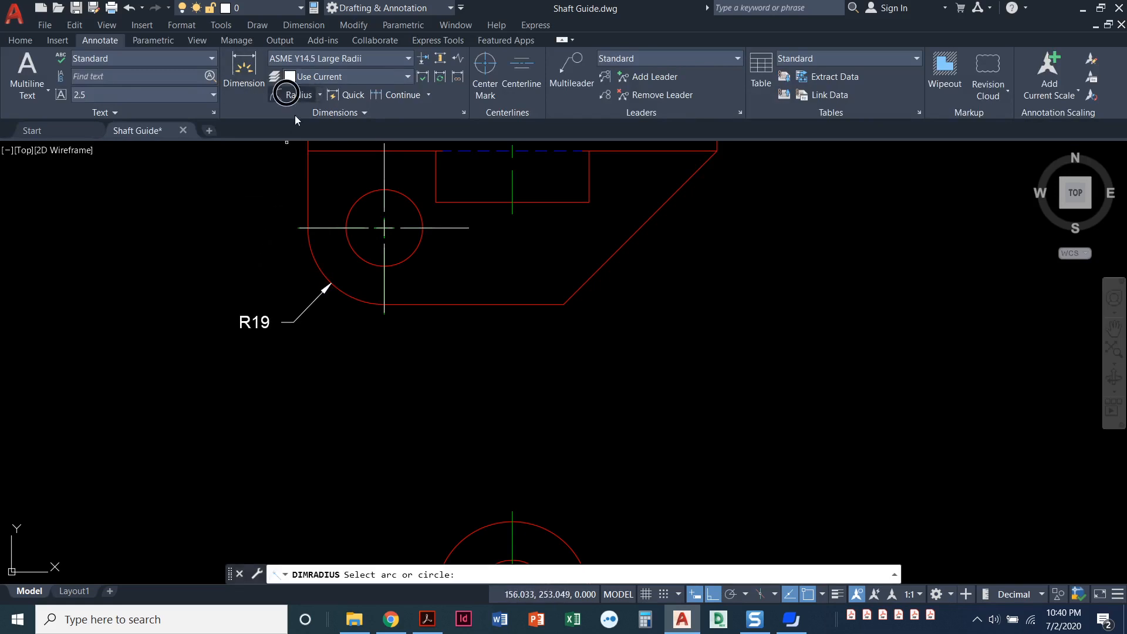
click(348, 242)
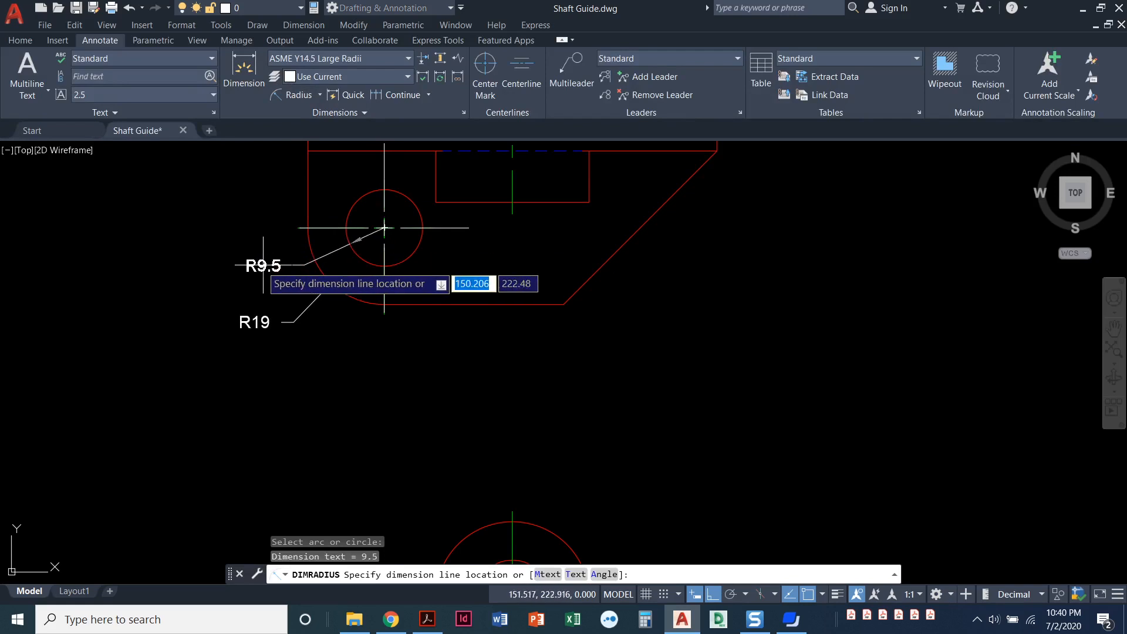
click(234, 273)
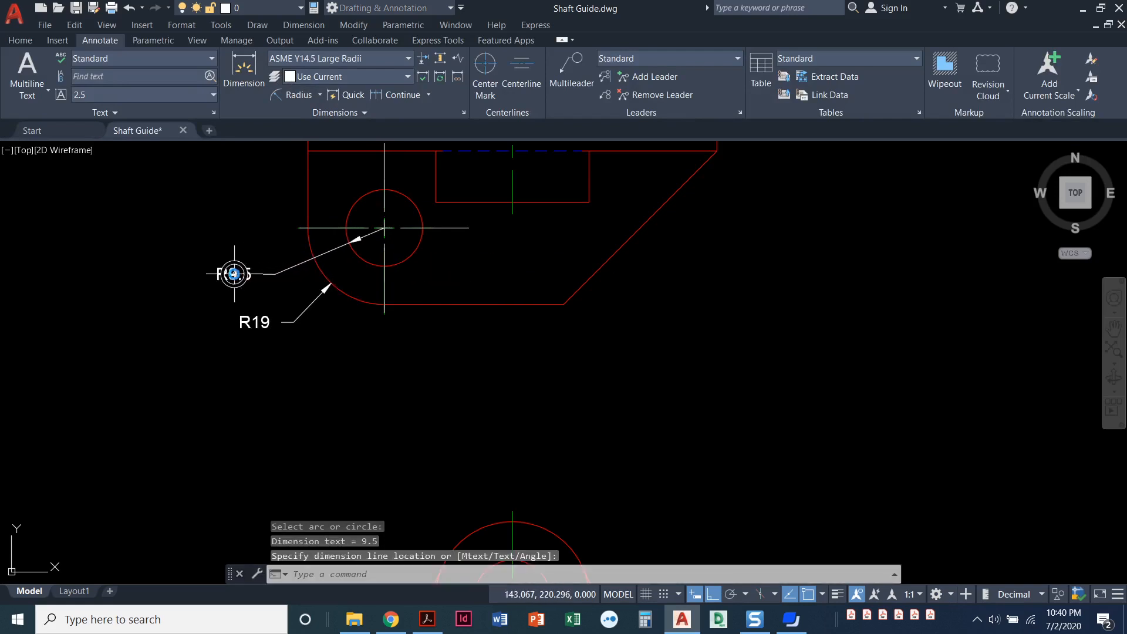
Switch the rounded corner's radius dimension to the ASME Y14.5 Large Radii style and clear the selection
click(288, 279)
click(251, 334)
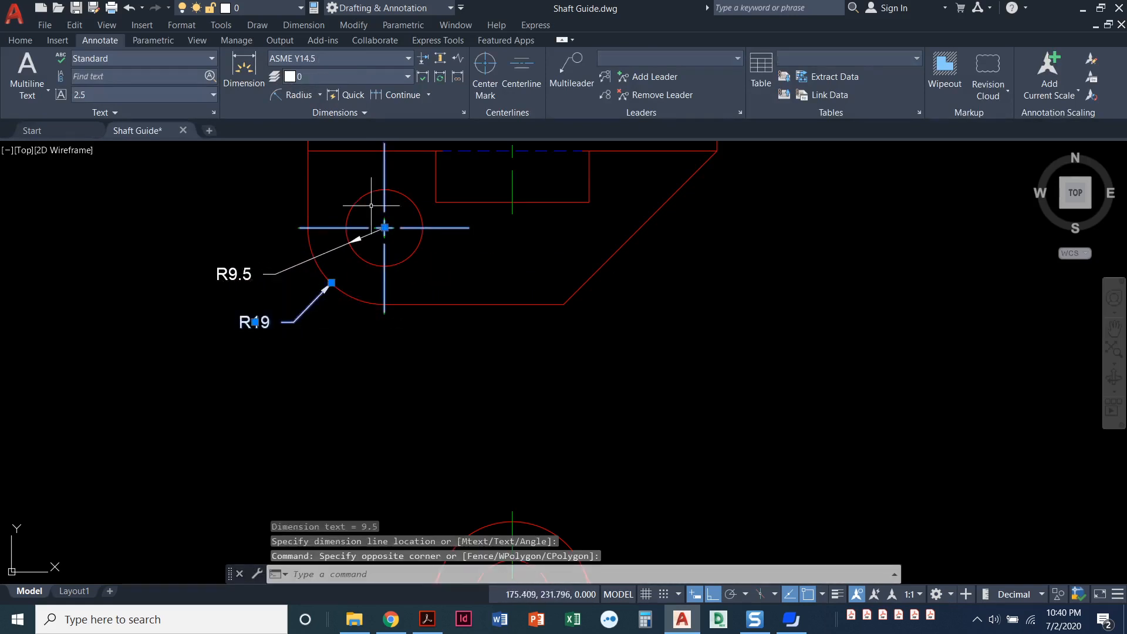
click(377, 60)
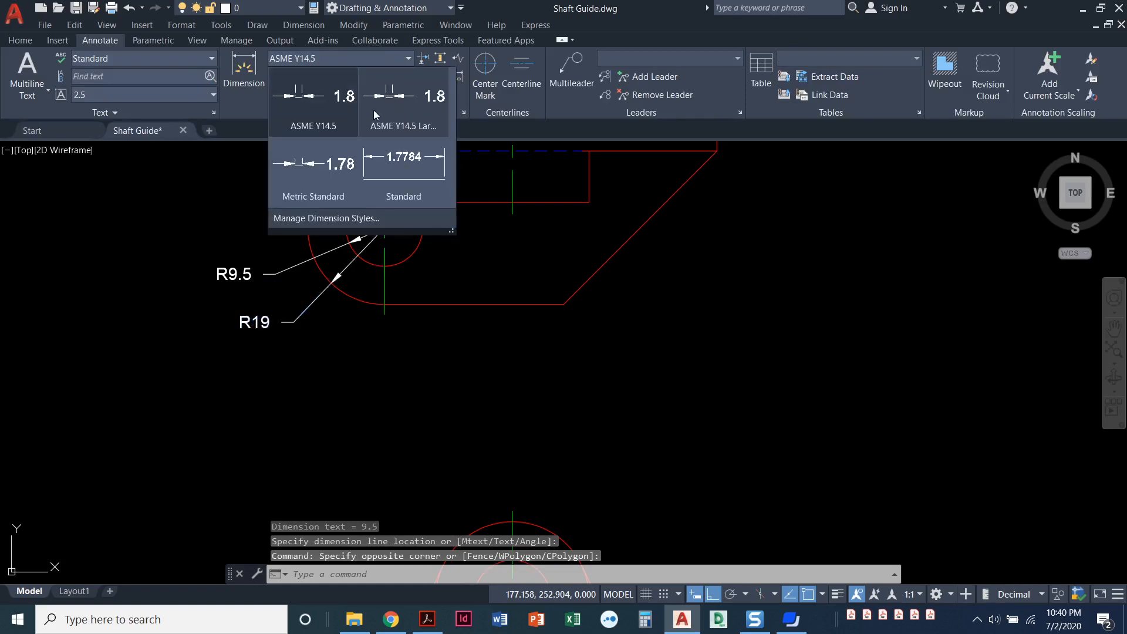
click(388, 118)
key(Escape)
key(Escape)
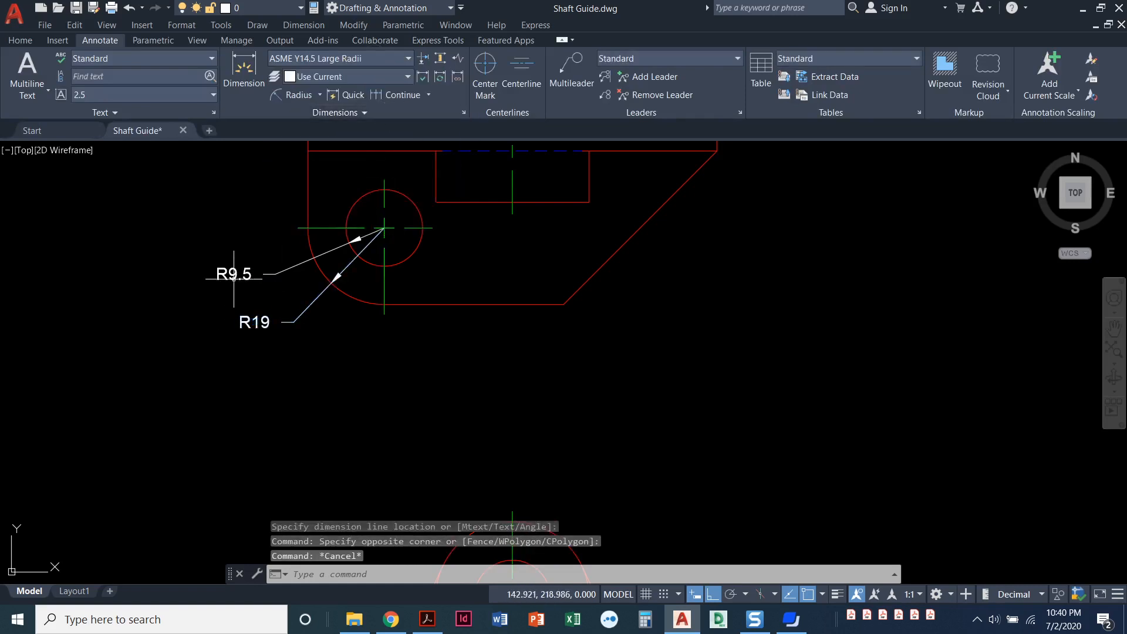
Assign the ASME Y14.5 dimension style to the hole's radius dimension and clear the selection
click(234, 274)
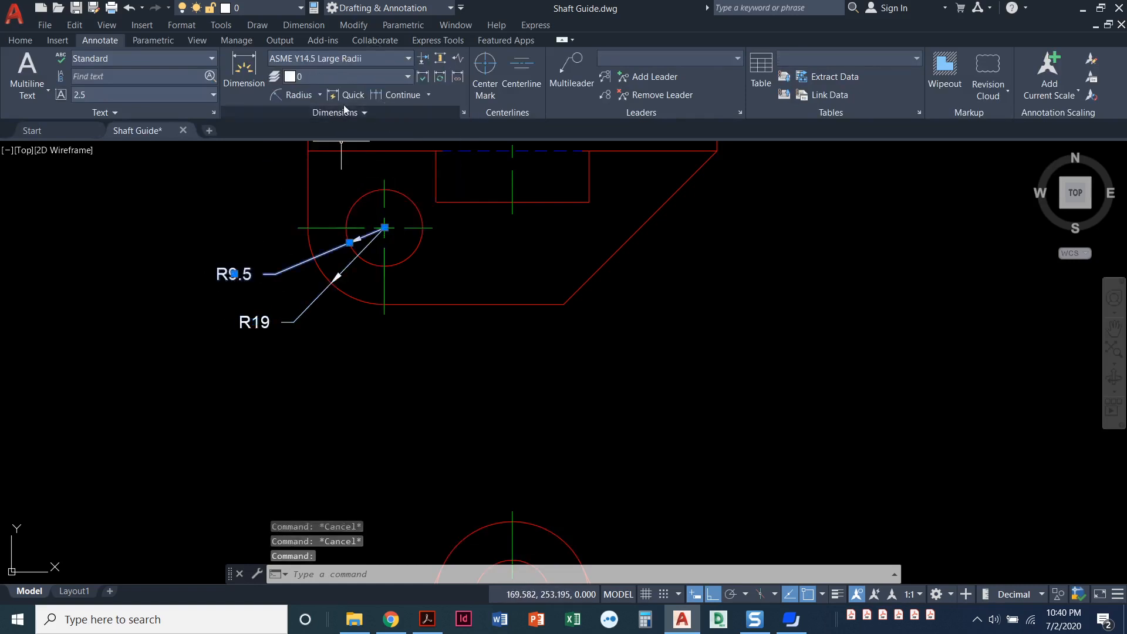
click(364, 60)
click(310, 103)
key(Escape)
key(Escape)
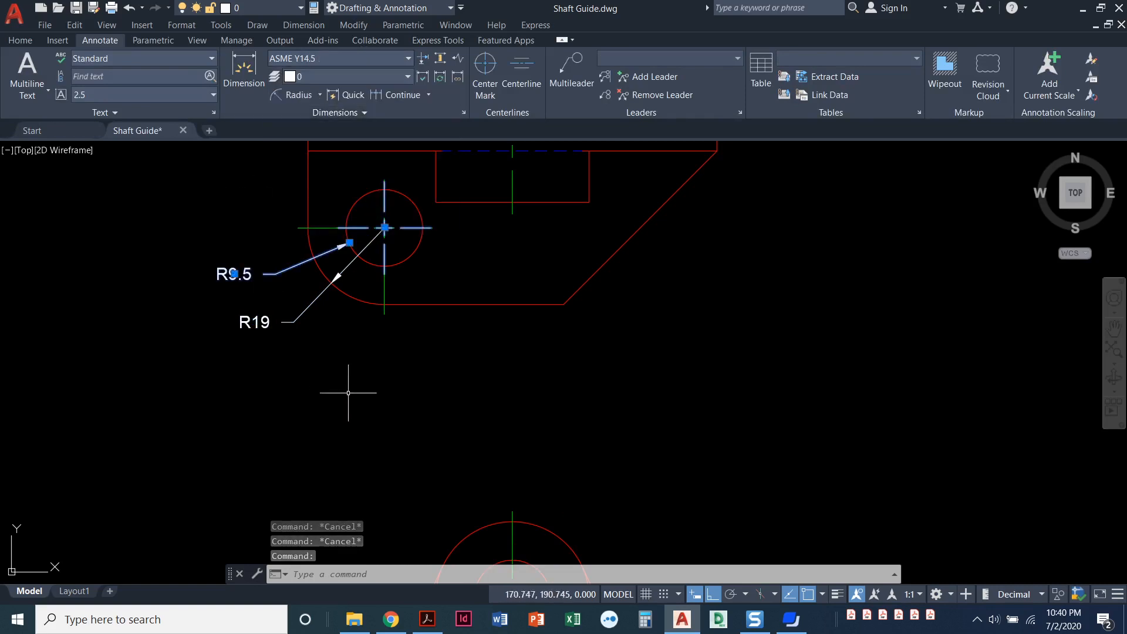
Assign the ASME Y14.5 dimension style to the rounded corner's radius dimension and clear the selection
scroll(304, 320, up, 3)
middle_drag(305, 320, 374, 418)
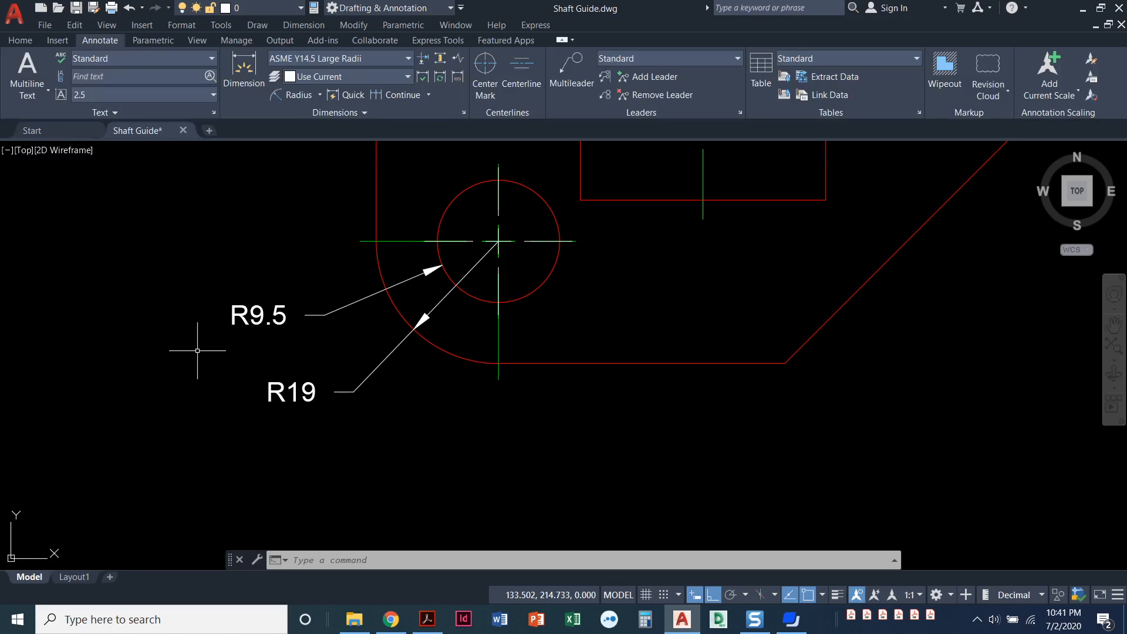
scroll(197, 351, down, 2)
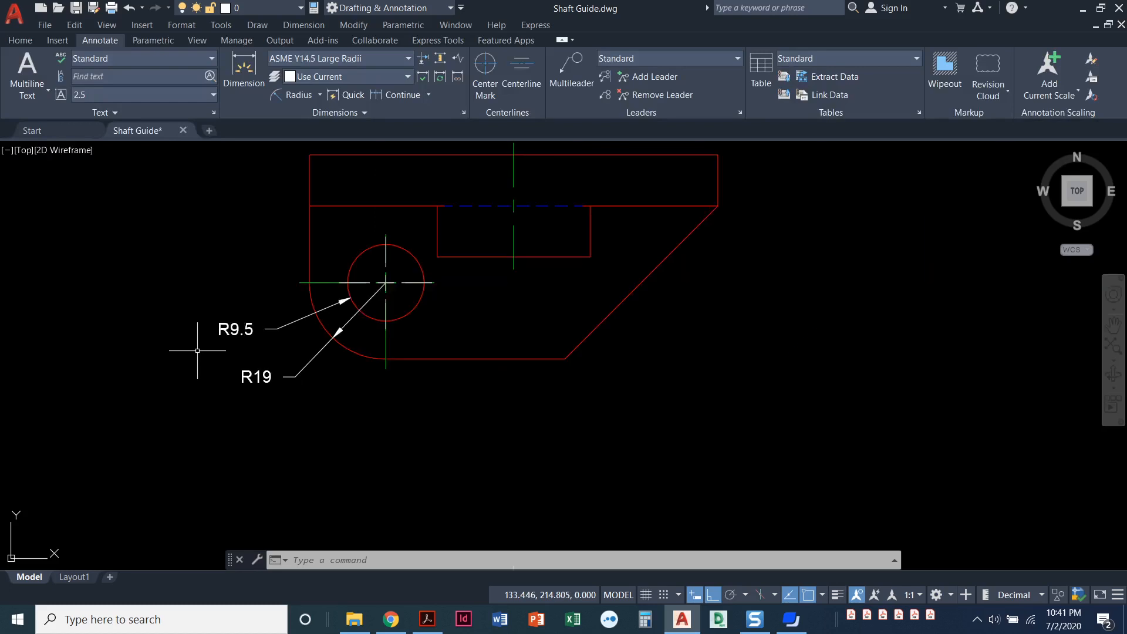
click(253, 380)
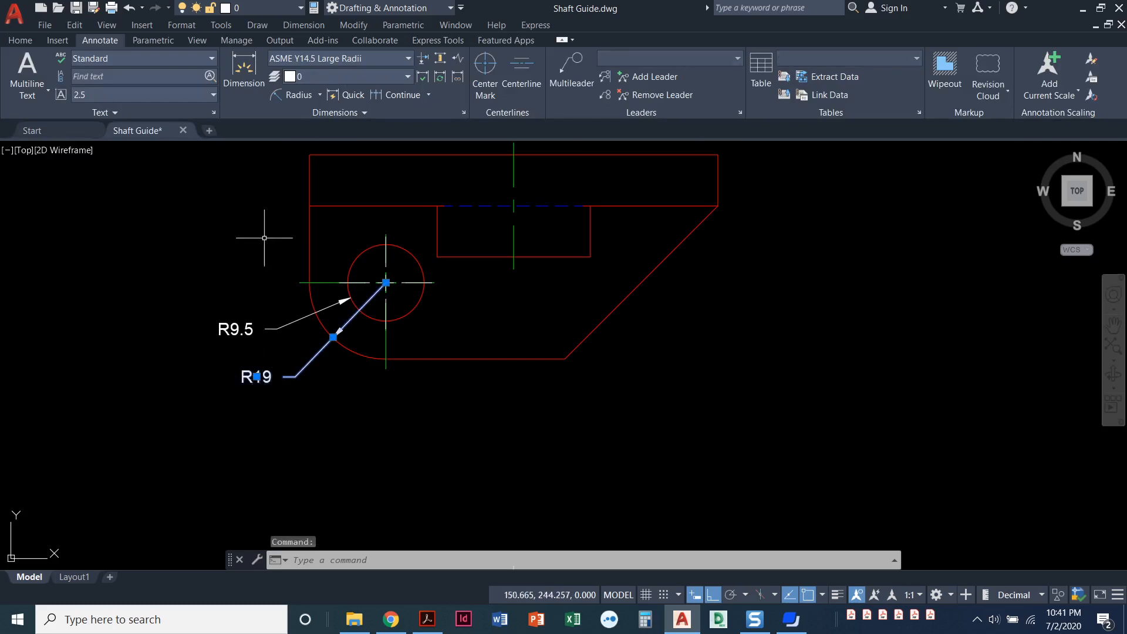
click(372, 58)
key(Escape)
key(Escape)
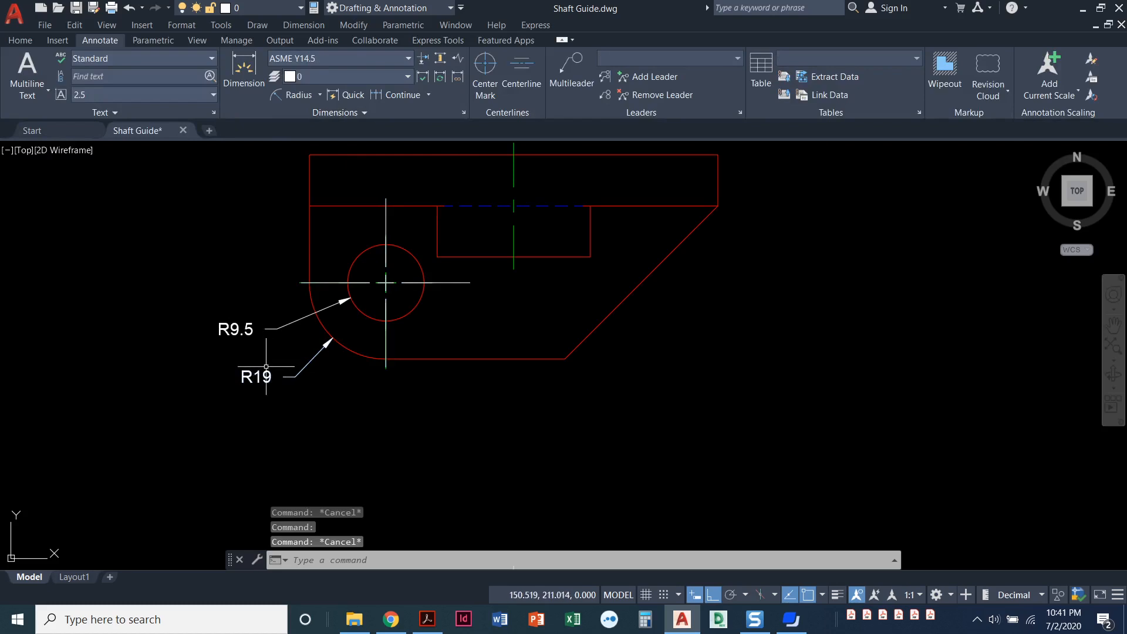
scroll(342, 394, down, 4)
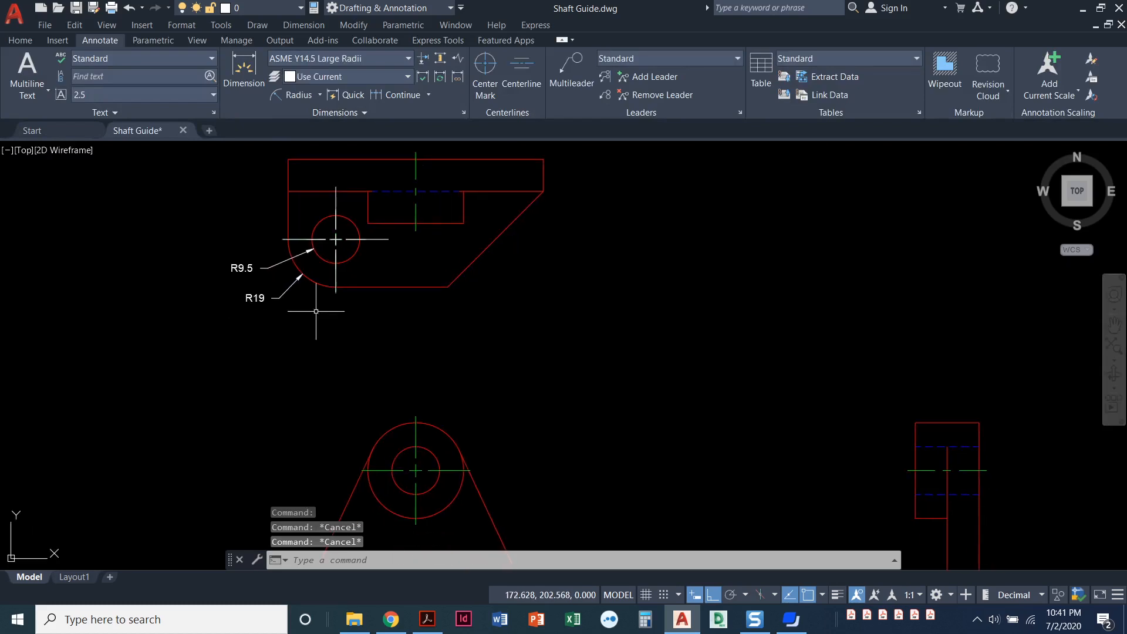